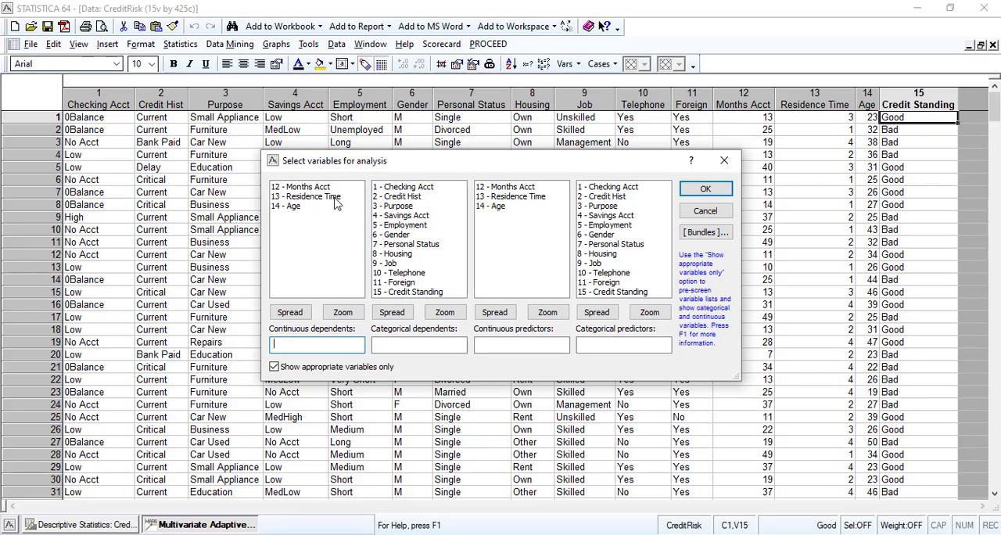
click(275, 366)
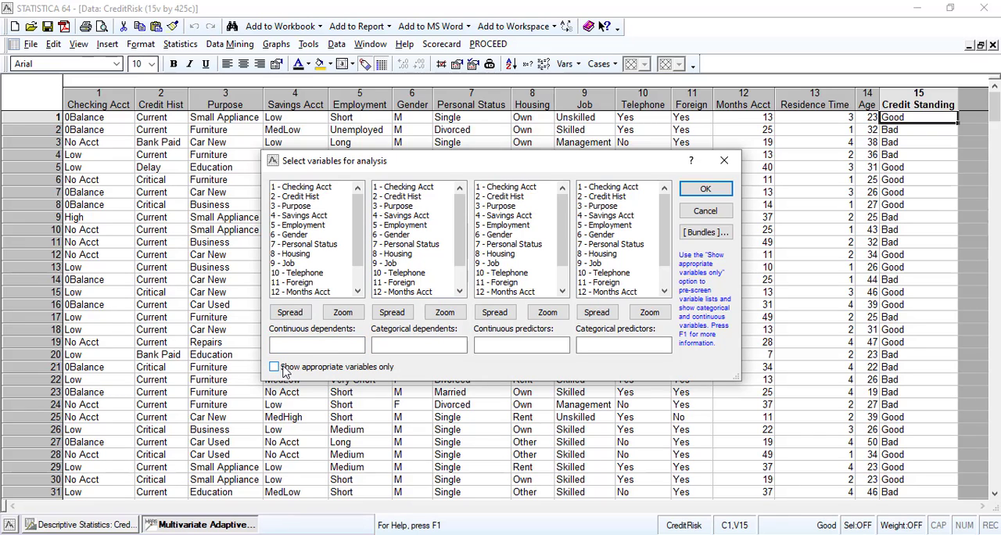
drag(359, 222, 362, 283)
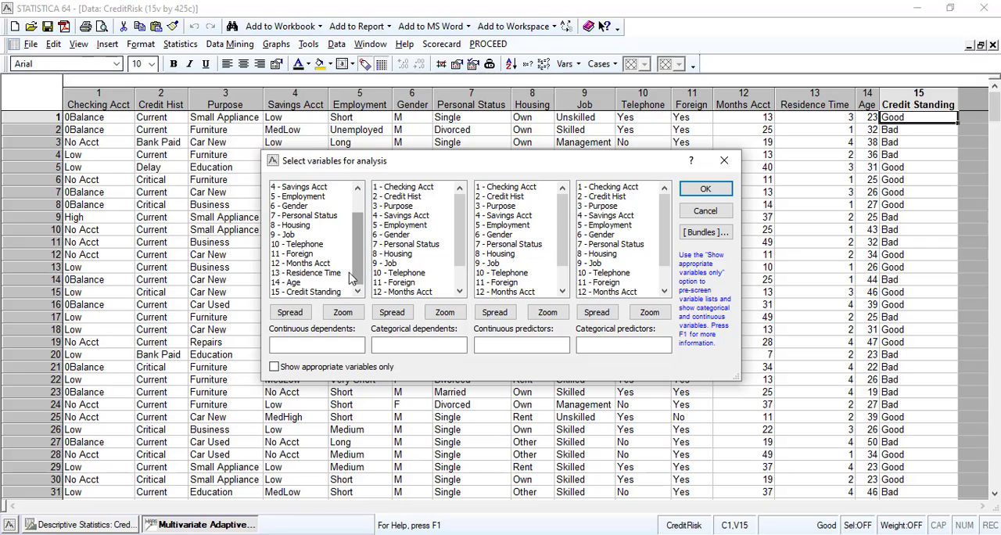
click(308, 292)
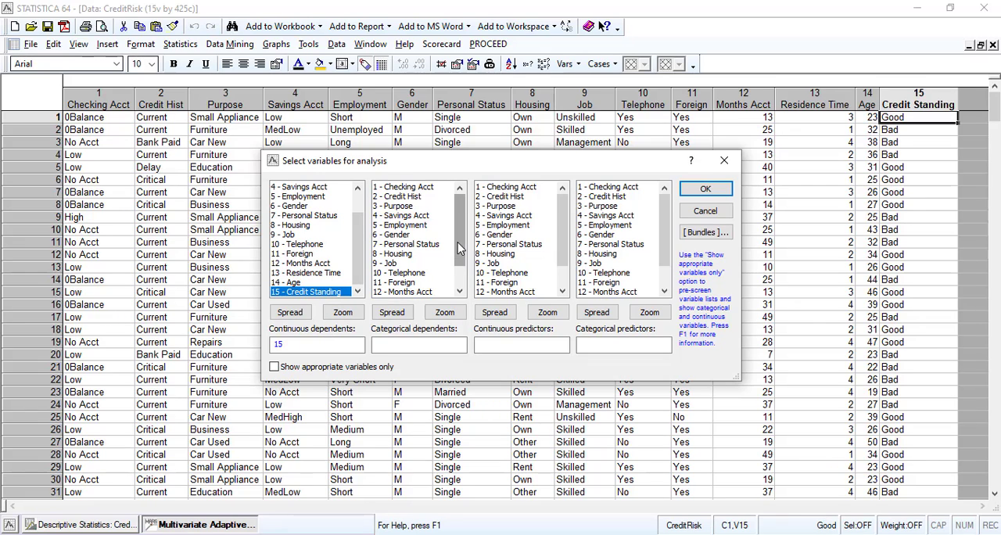
drag(459, 247, 460, 288)
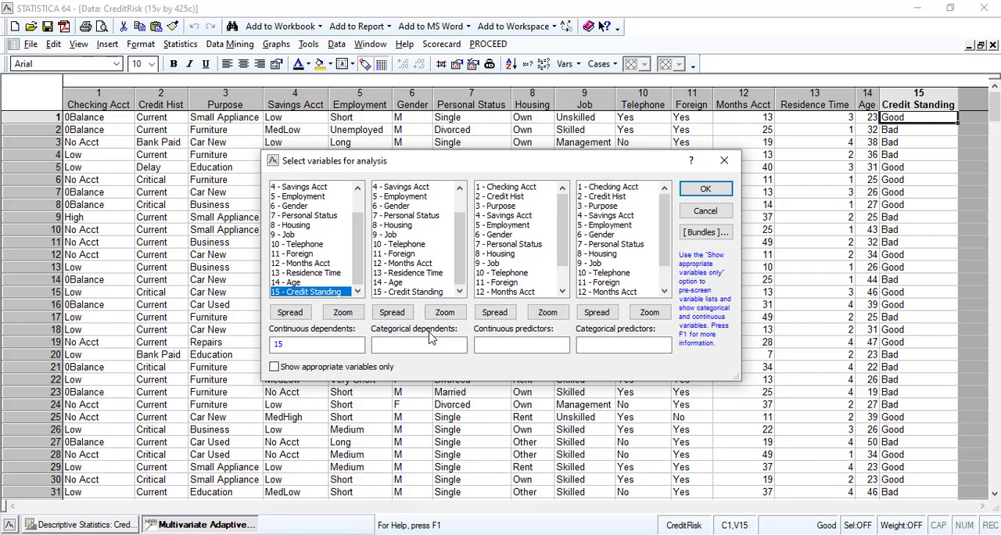
click(297, 343)
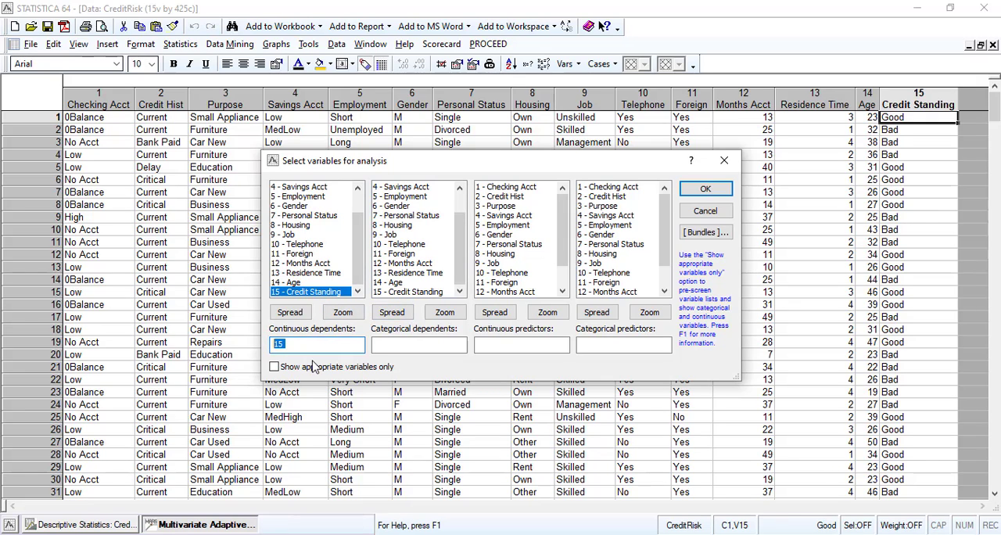
key(Delete)
click(420, 291)
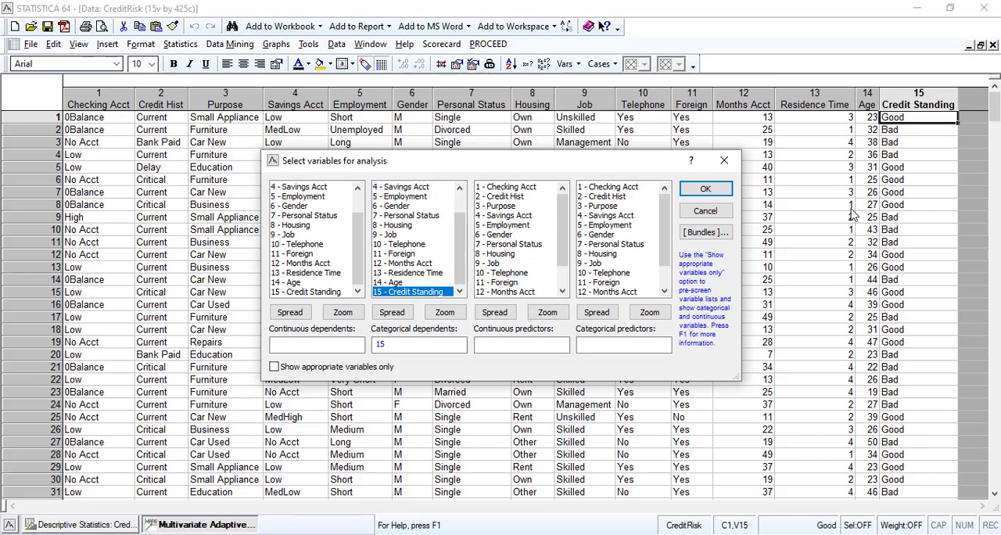
click(705, 211)
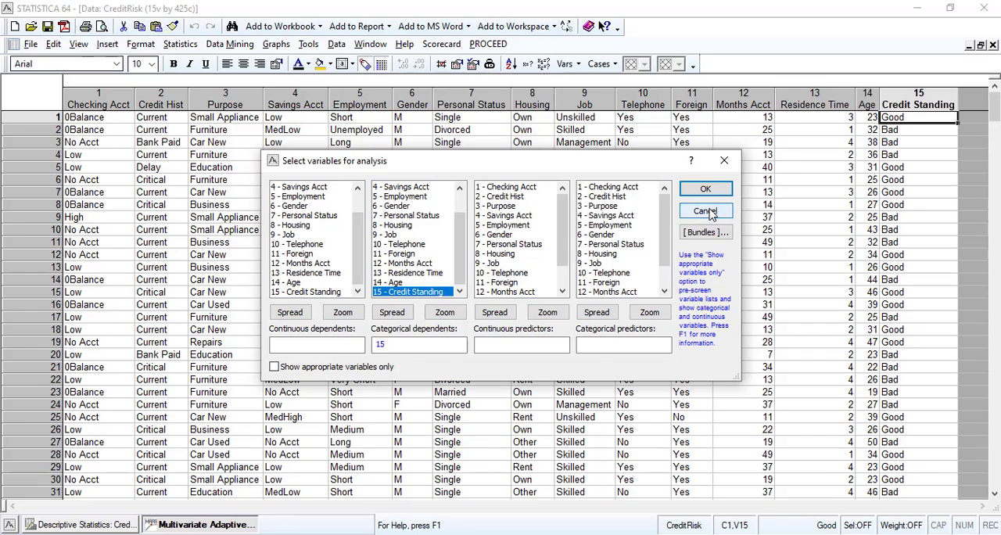
click(637, 217)
Check the text labels and their numeric codes for the Credit Standing variable, and leave its specifications without changes.
double_click(904, 98)
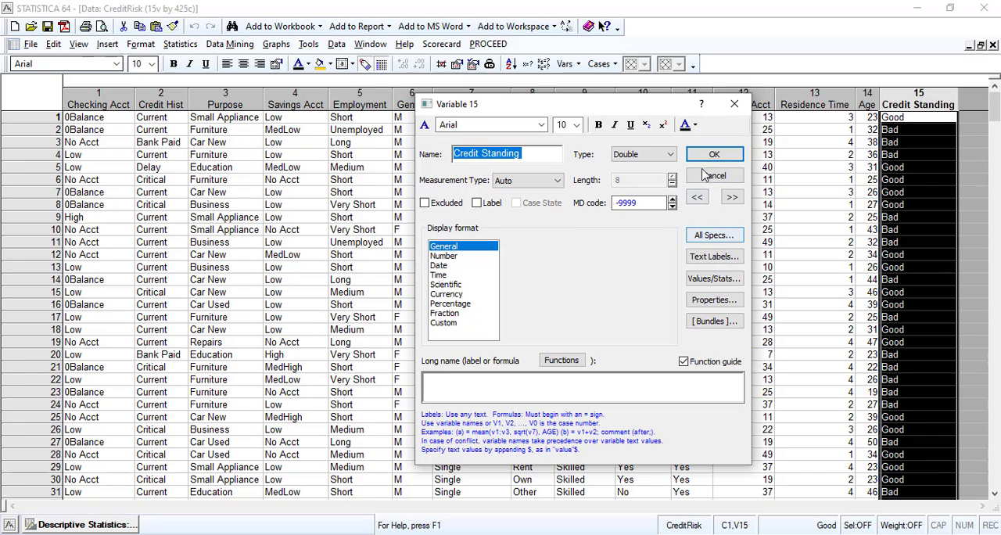
click(710, 255)
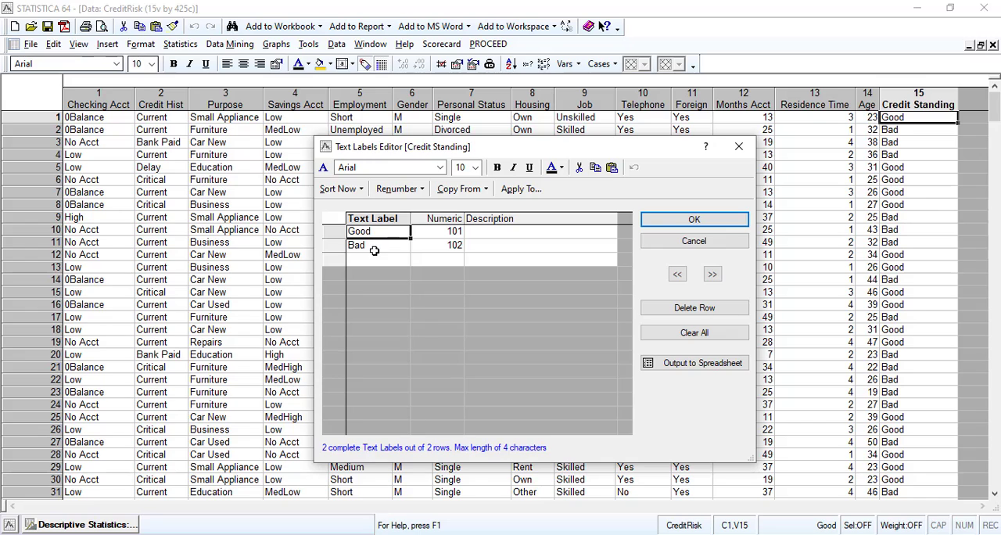
click(702, 242)
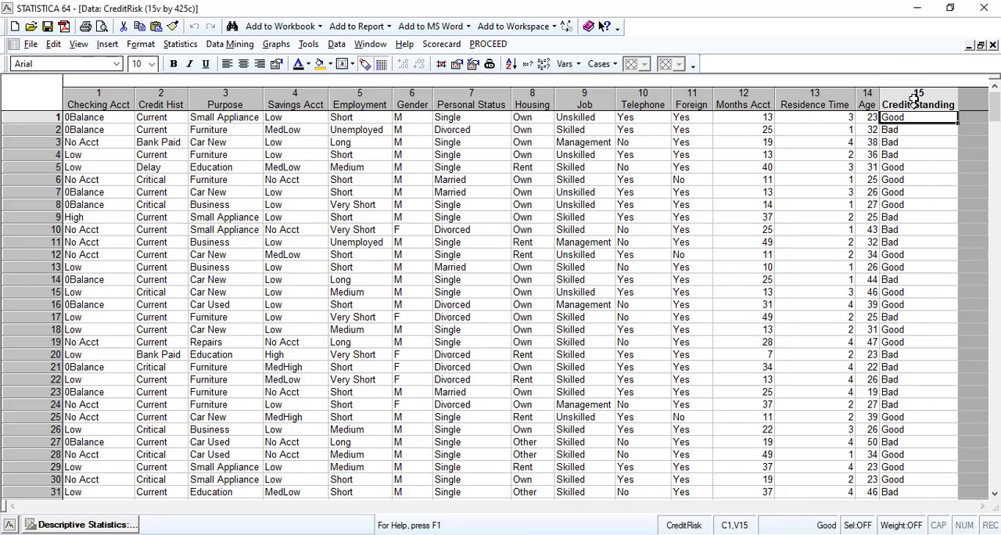
Start a MARSplines (Multivariate Adaptive Regression Splines) analysis with Credit Standing as the categorical dependent variable.
click(229, 46)
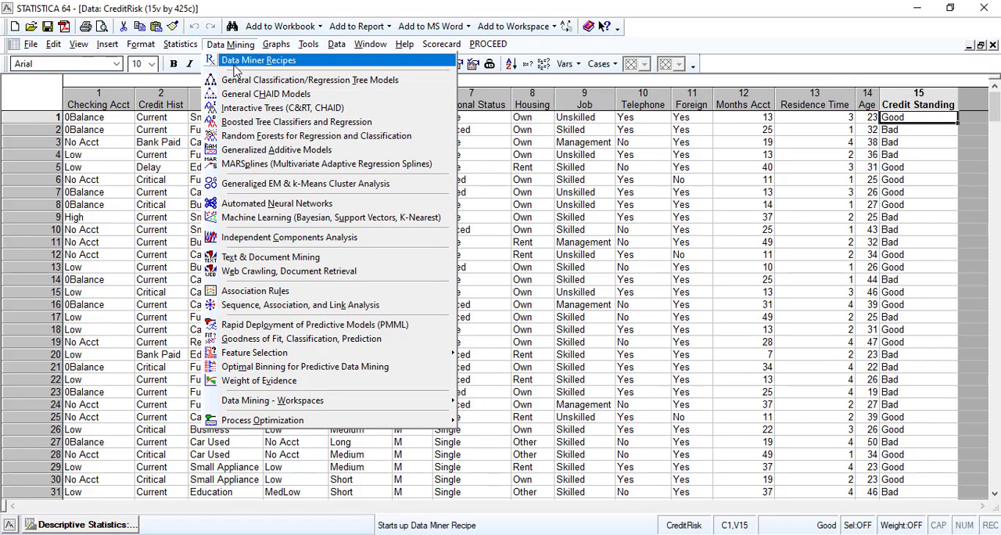
click(263, 165)
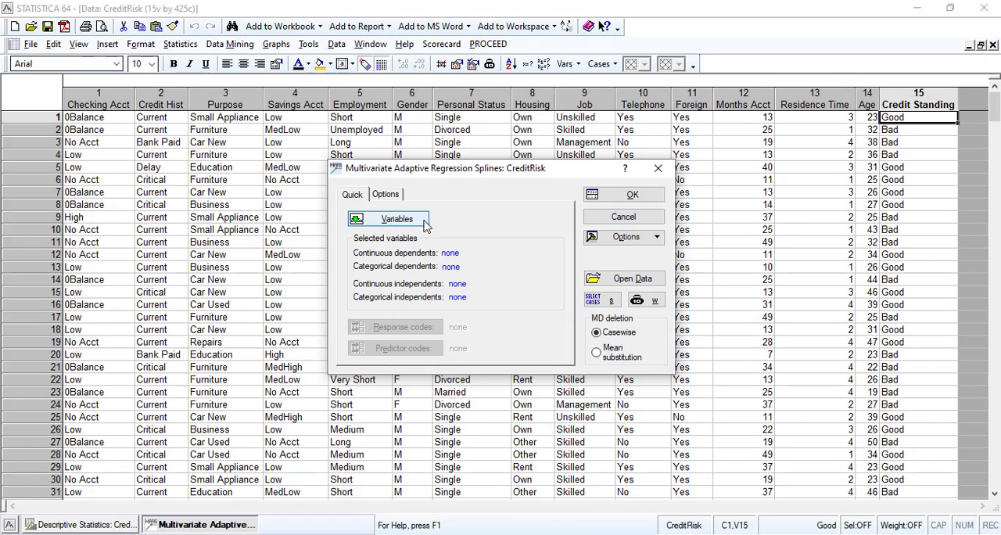
click(426, 224)
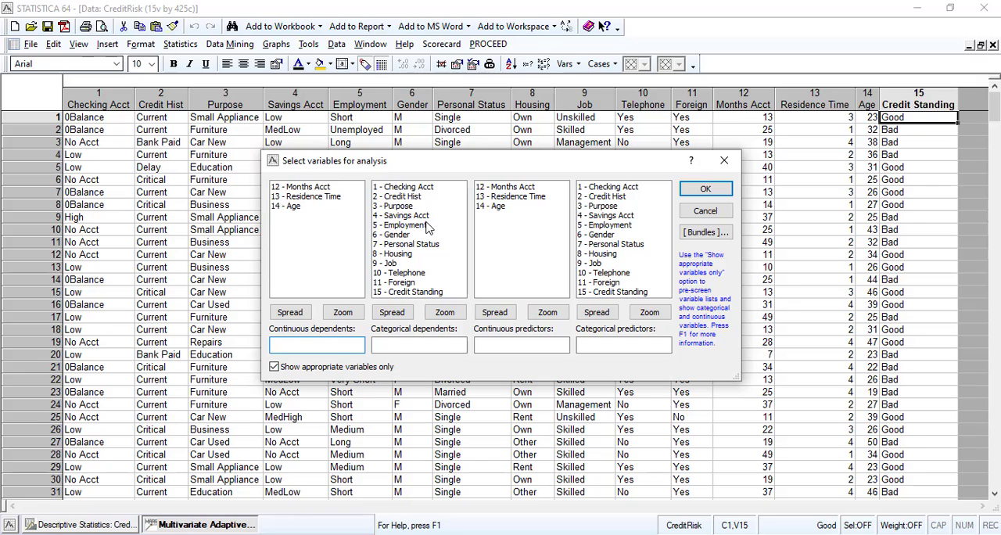
click(408, 294)
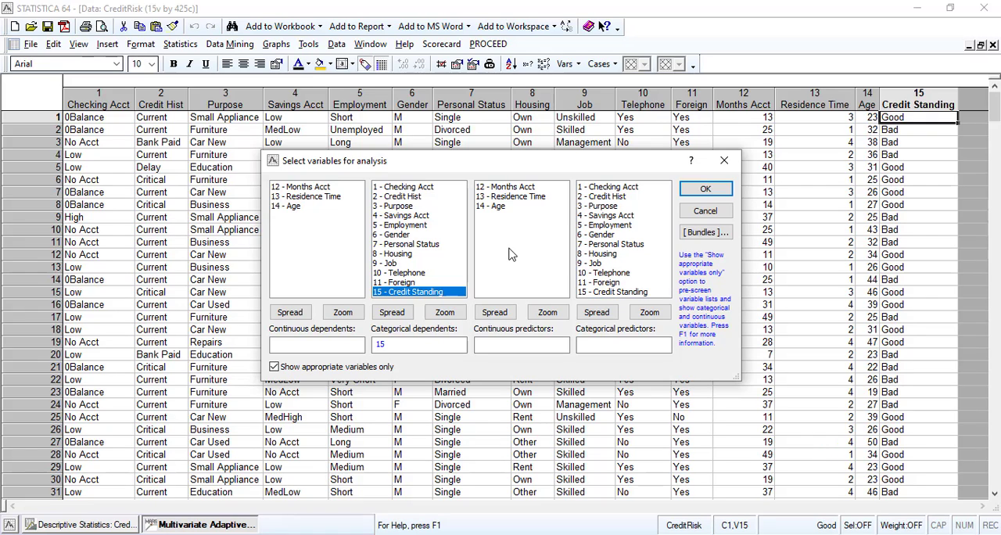
Assign variables 12-14 (Months Acct to Age) as continuous predictors and 1-11 (Checking Acct to Foreign) as categorical predictors.
click(499, 188)
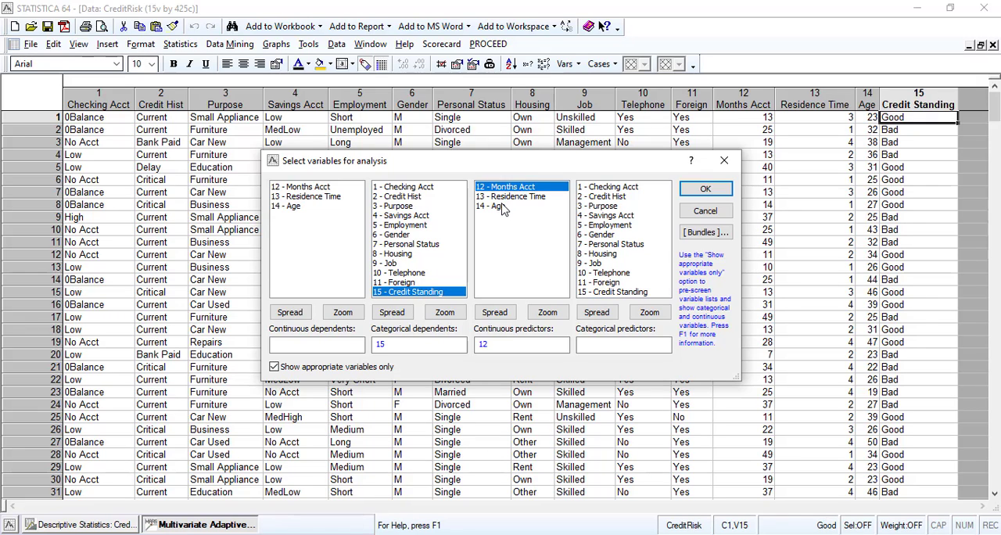
shift+click(500, 207)
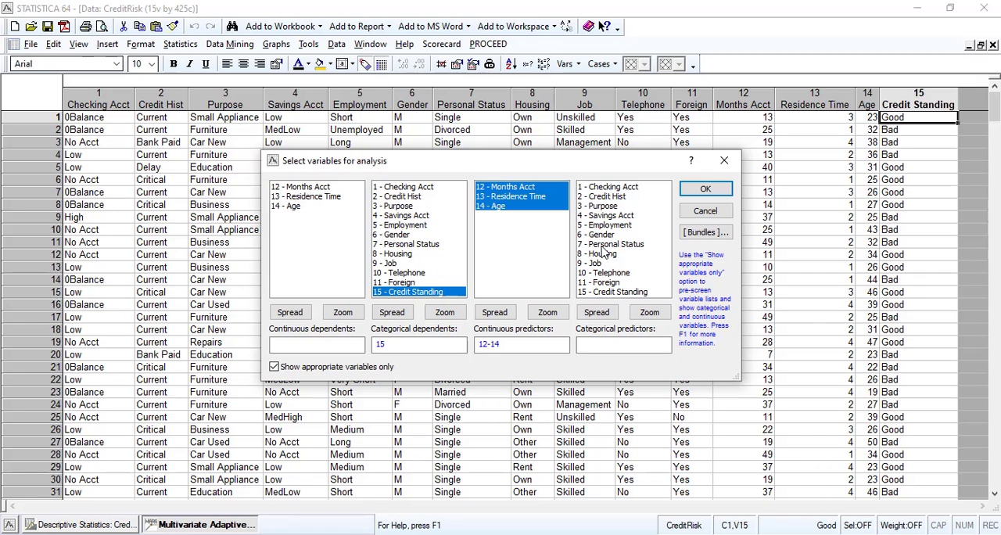
click(617, 189)
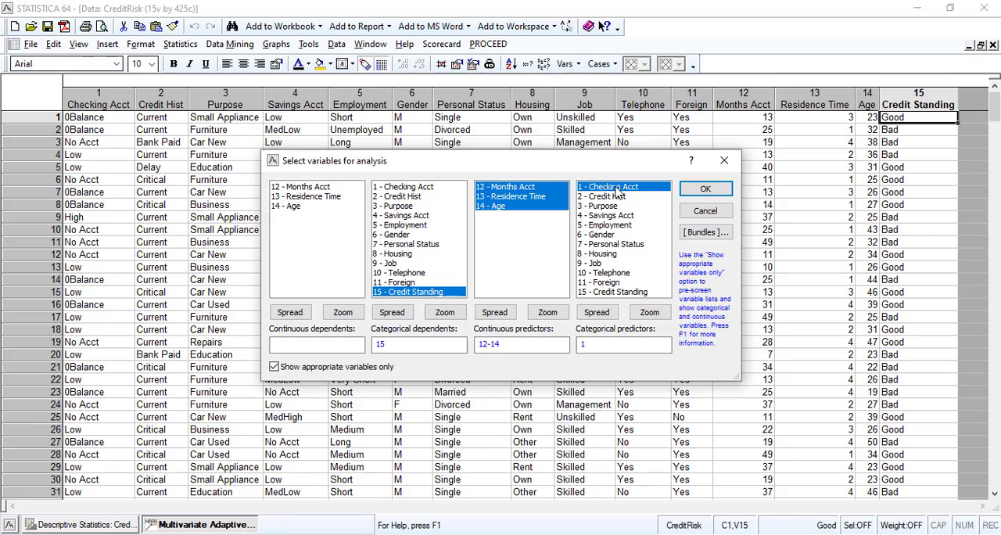
shift+click(608, 282)
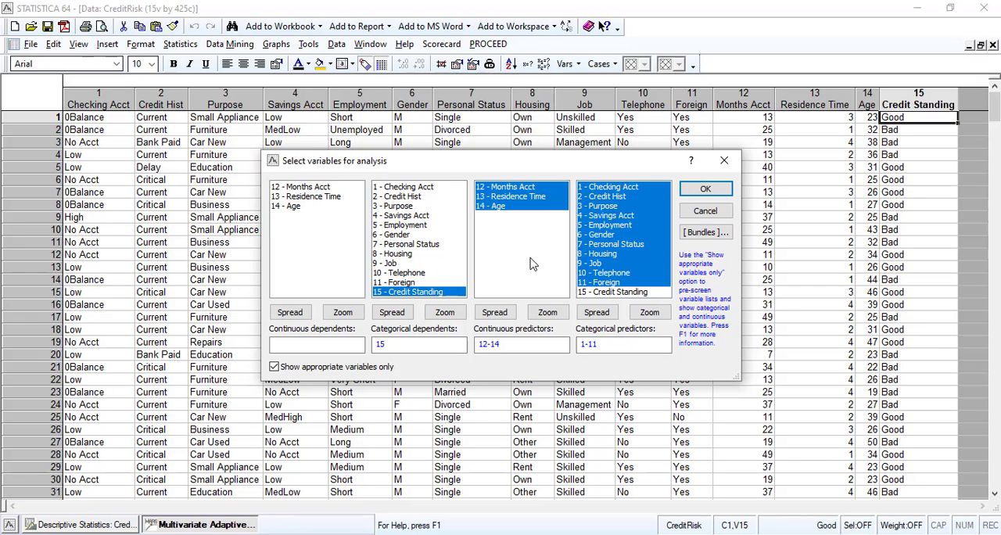
click(707, 192)
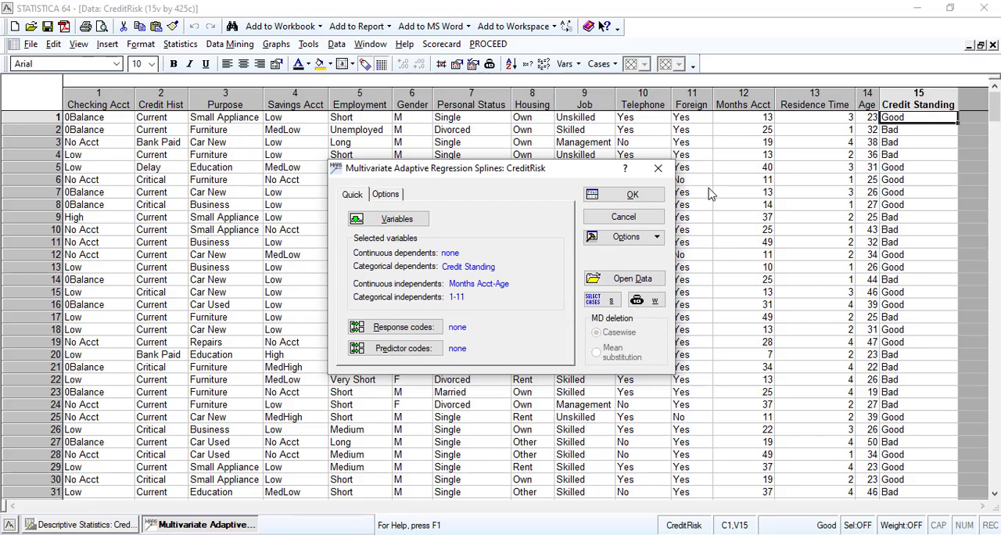
Select all response codes for the Credit Standing dependent variable.
click(423, 332)
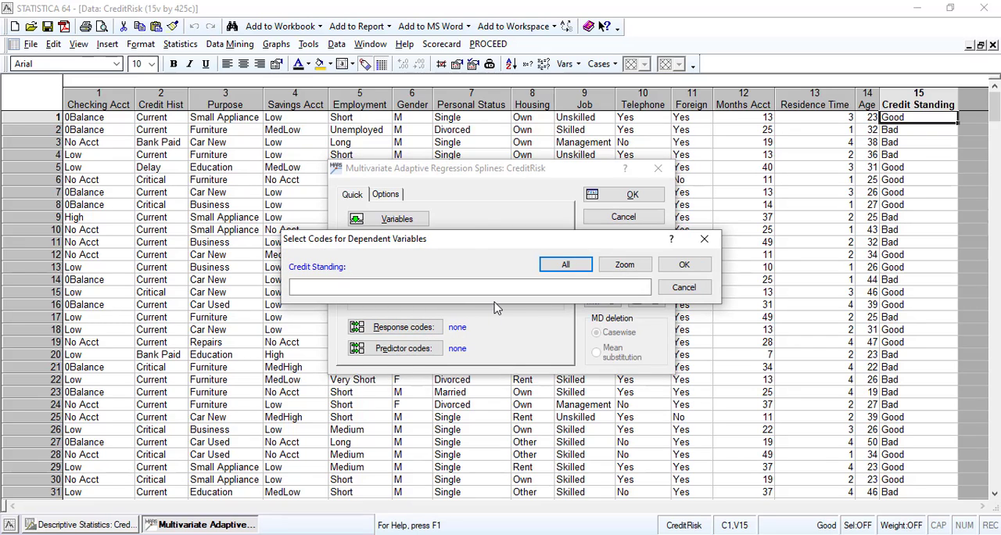
click(562, 268)
click(684, 265)
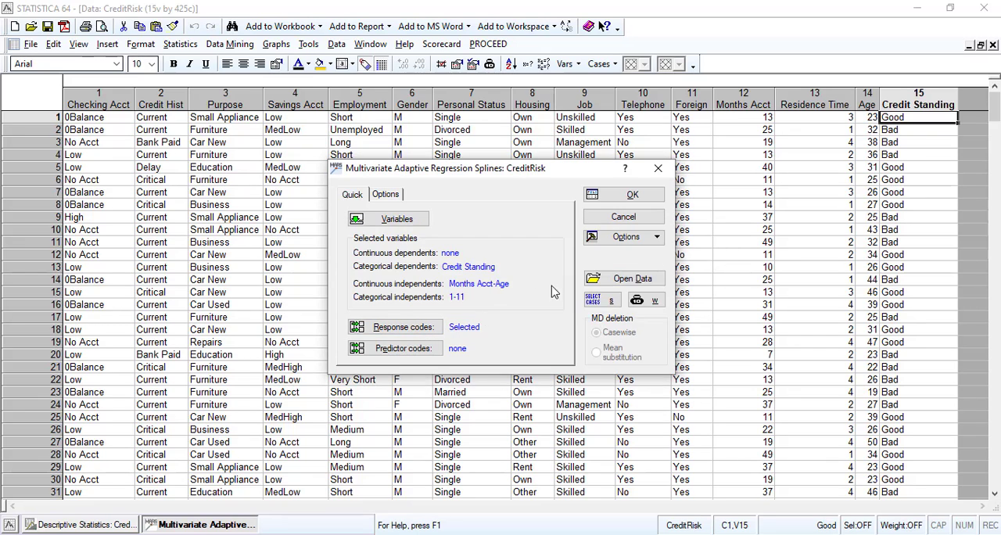
Select all predictor codes for every categorical predictor, from Checking Acct through Foreign.
key(Return)
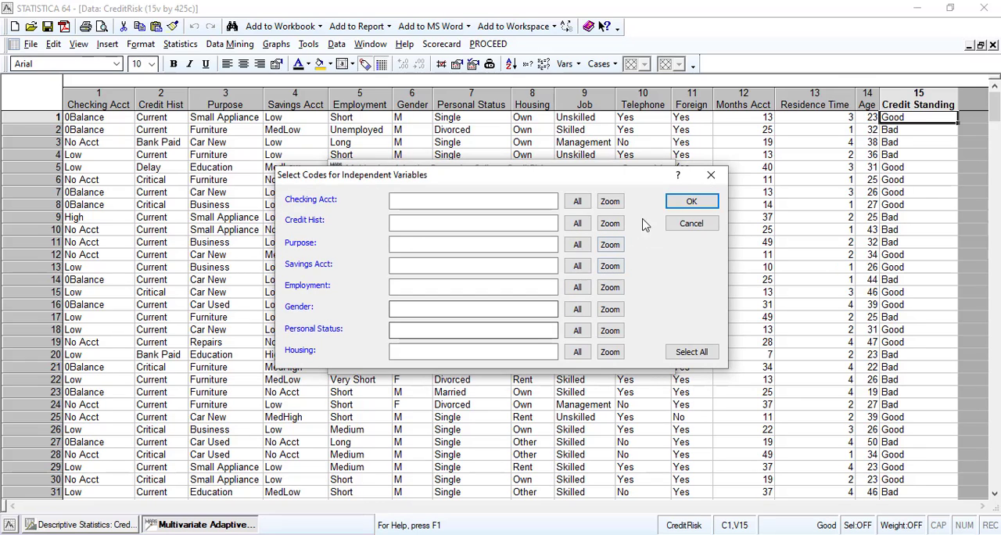
click(688, 352)
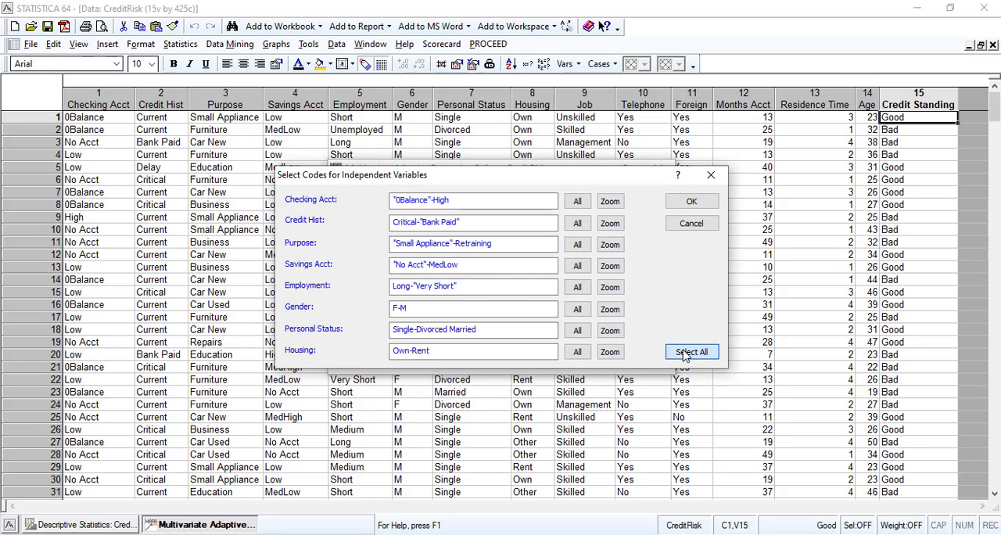
click(691, 201)
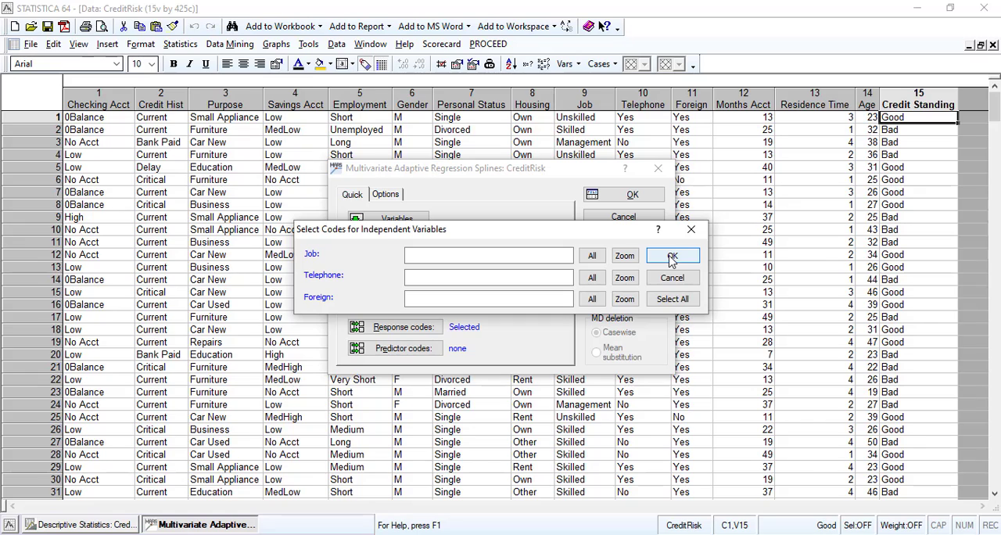
click(673, 300)
click(673, 257)
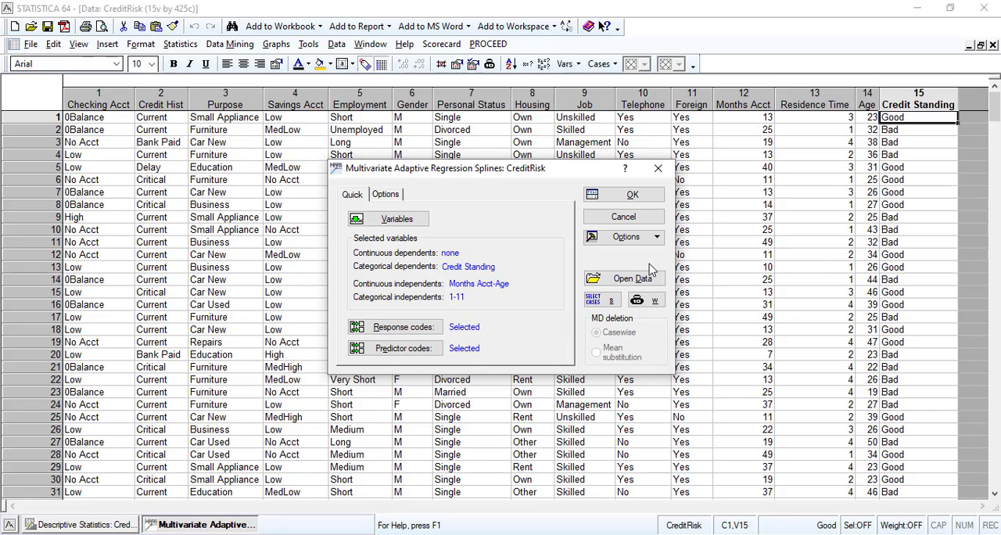
Run the MARSplines model with its default specifications, review the results summary, and return to the analysis setup.
key(ctrl+Tab)
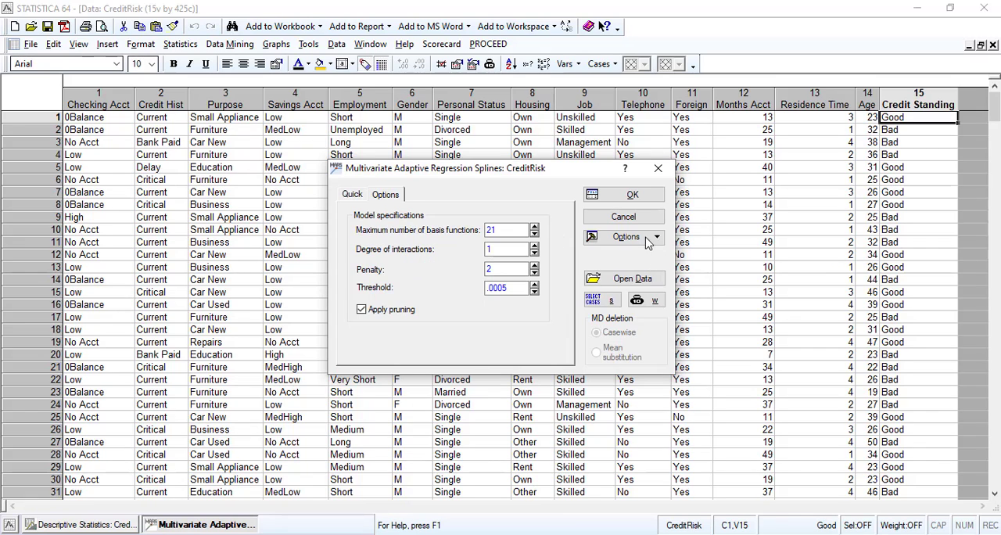
click(350, 195)
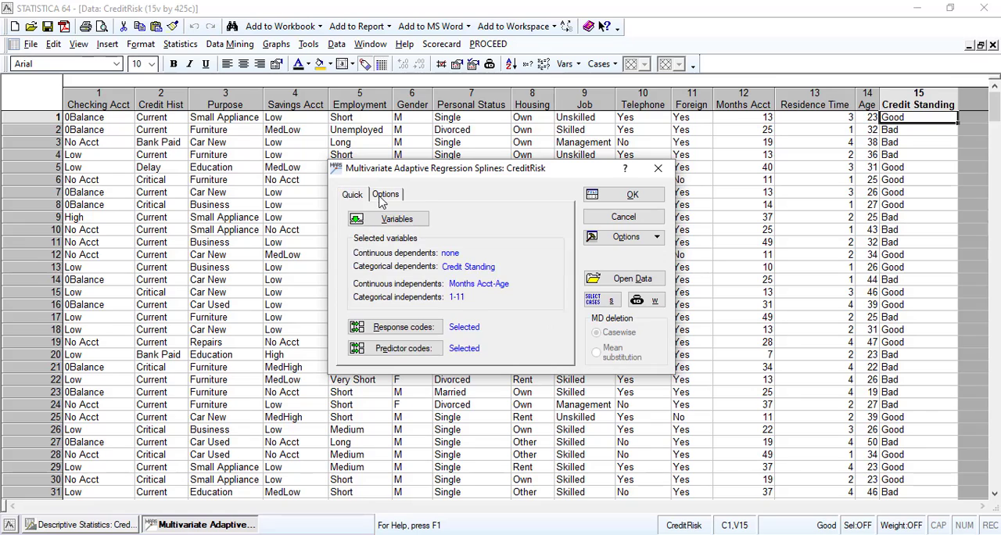
click(383, 198)
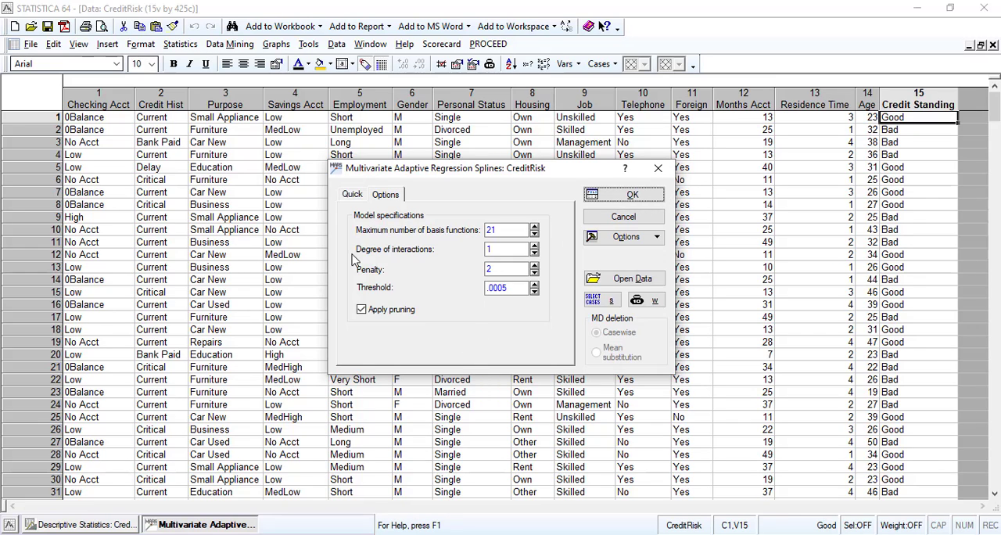
key(Return)
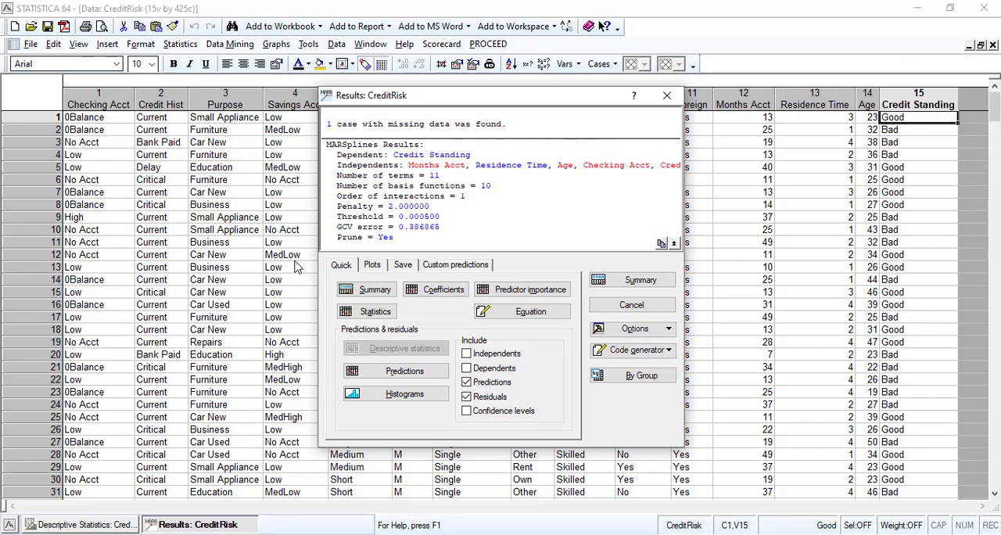
drag(327, 123, 515, 126)
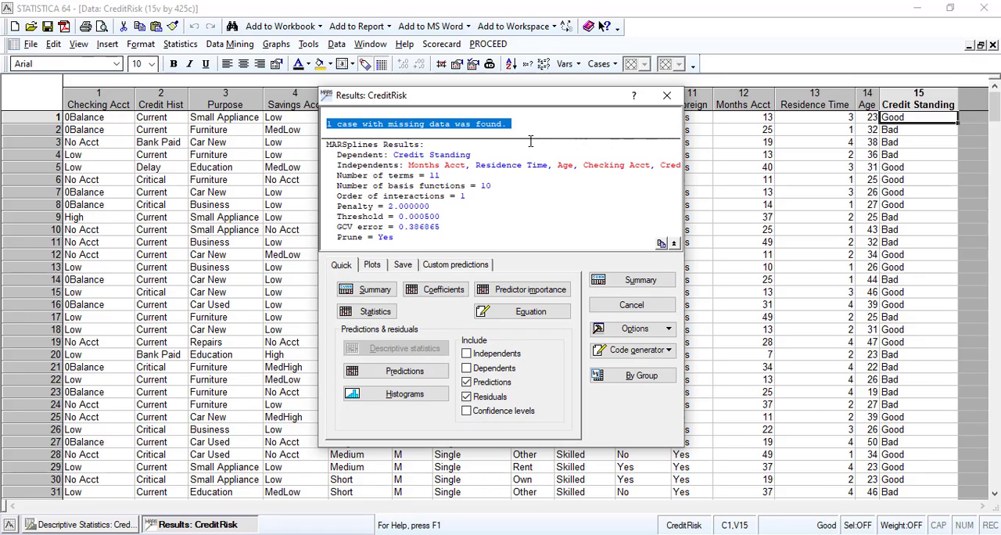
click(620, 308)
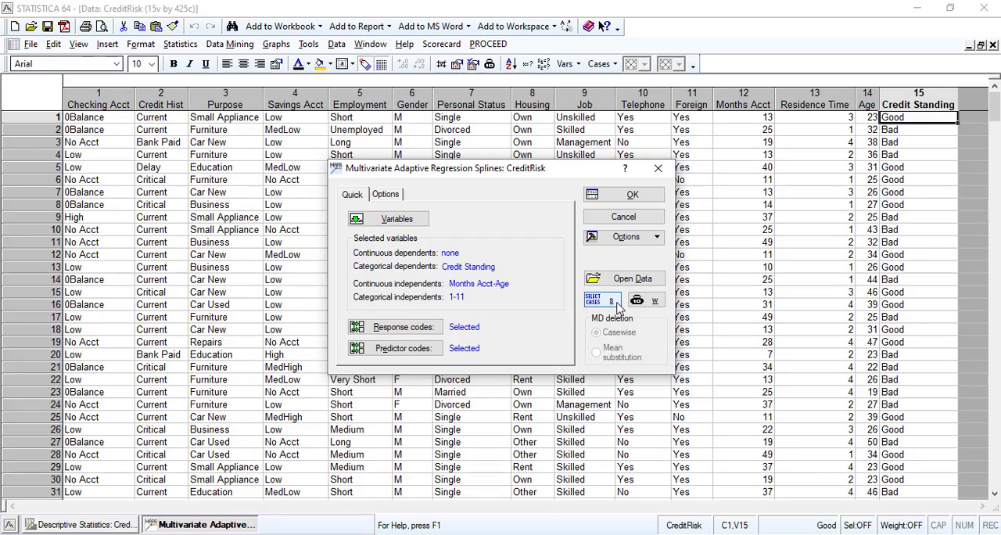
Set the threshold in the MARSplines model specifications to .0007.
click(397, 194)
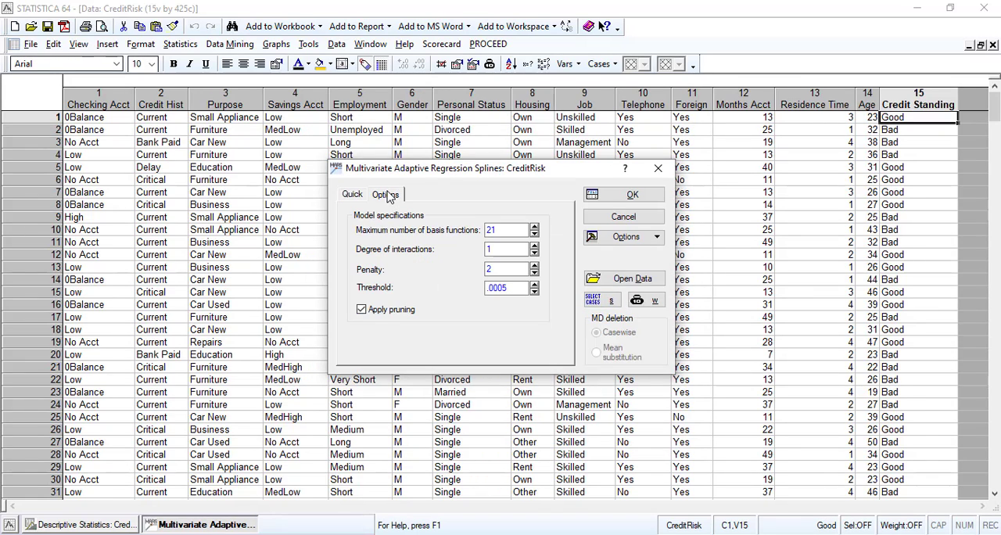
click(485, 288)
drag(503, 289, 516, 288)
text(7)
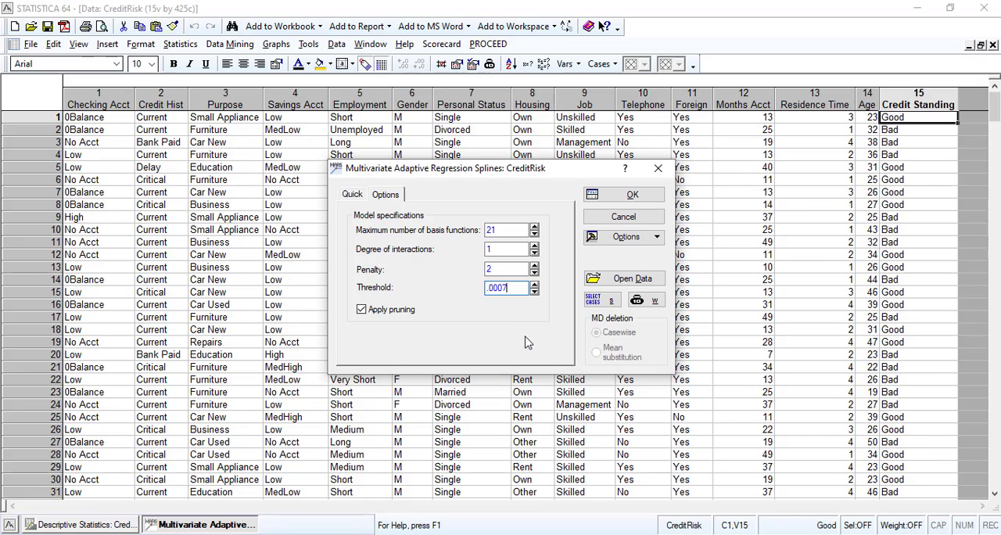
click(506, 249)
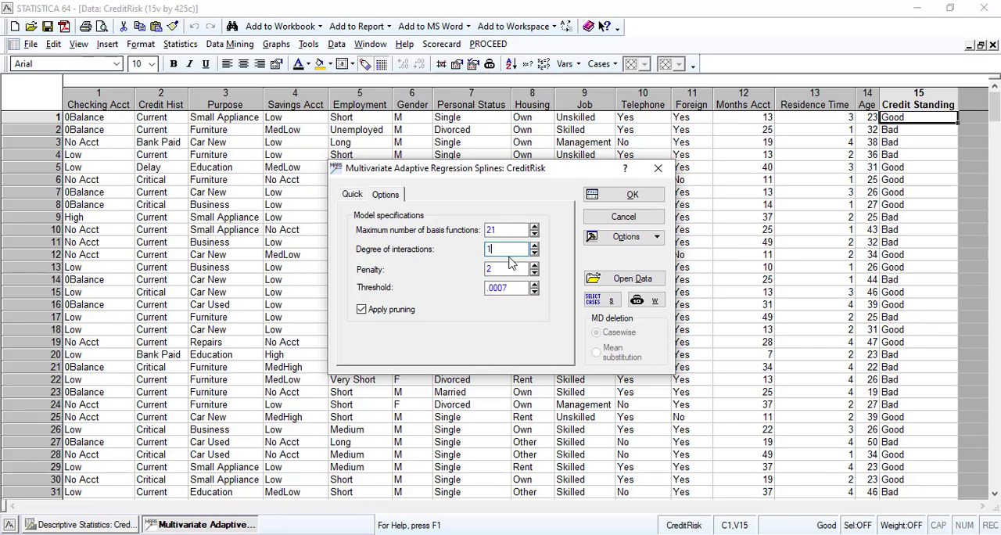
click(510, 270)
double_click(513, 271)
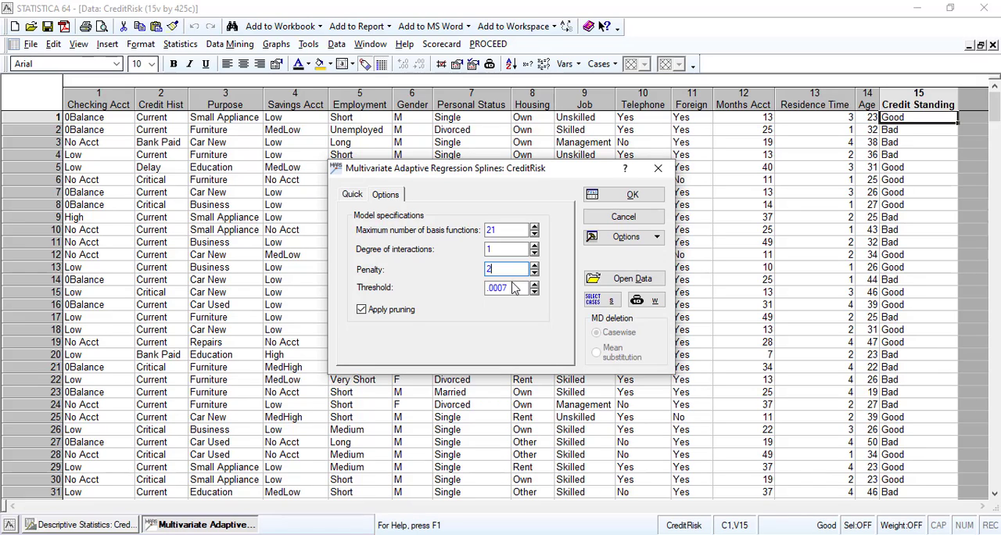
Run the MARSplines model with the updated threshold and generate its Model Summary spreadsheet.
click(509, 287)
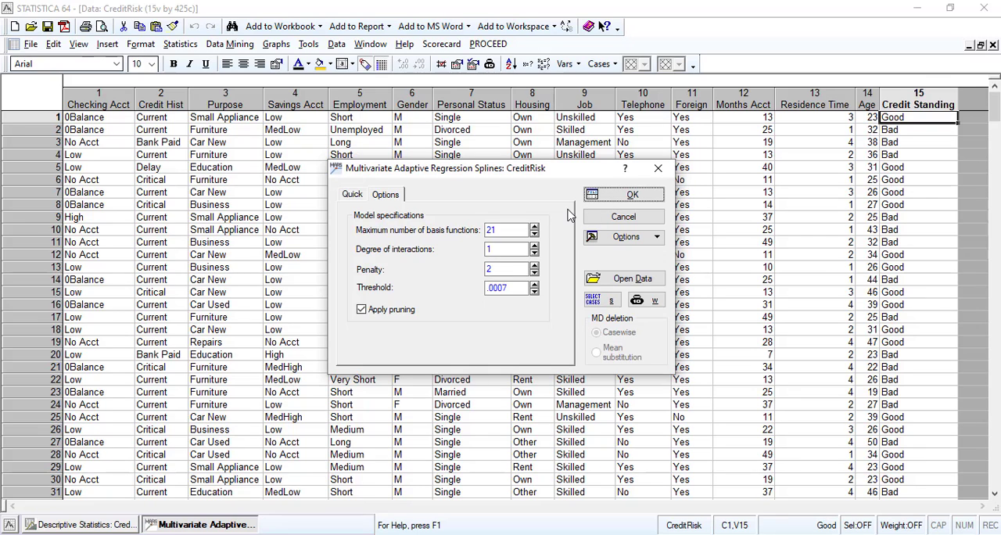
key(Return)
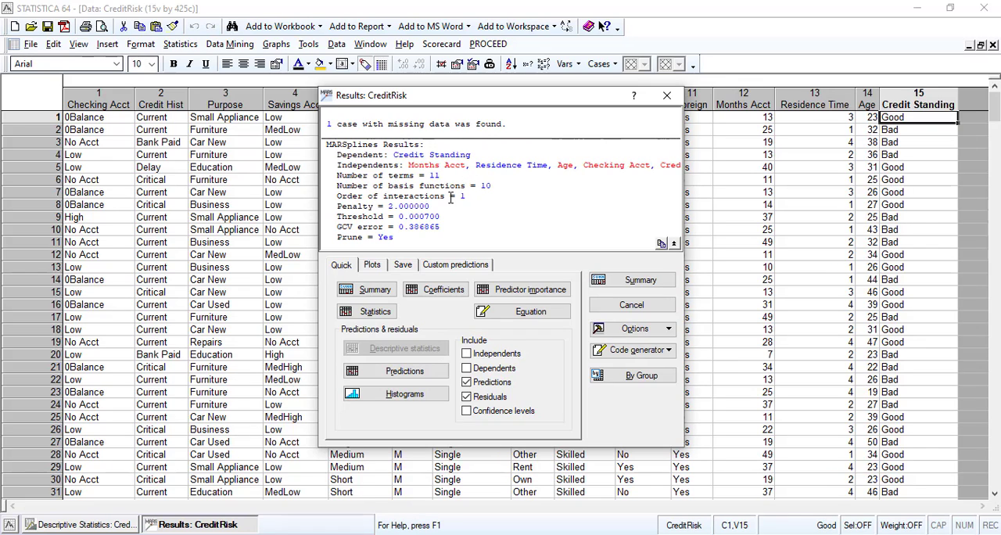
click(384, 224)
click(361, 289)
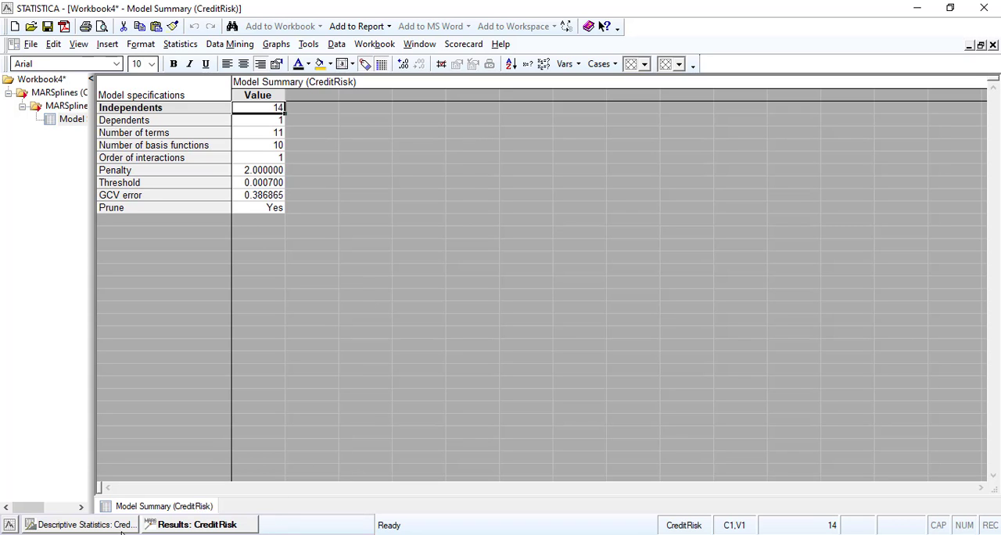
Return to the MARSplines results and examine which independents are listed as continuous and categorical predictors.
click(108, 529)
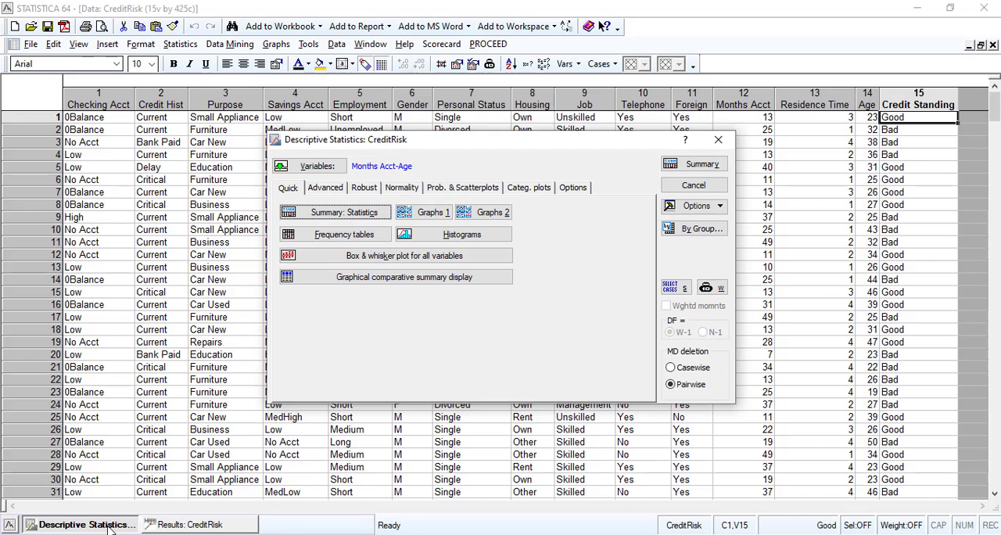
click(196, 529)
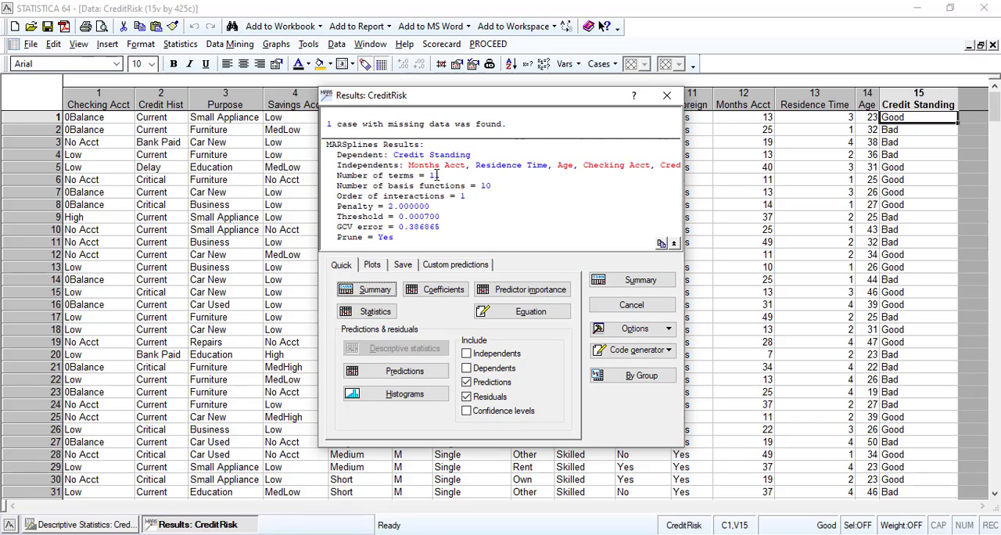
drag(409, 165, 469, 165)
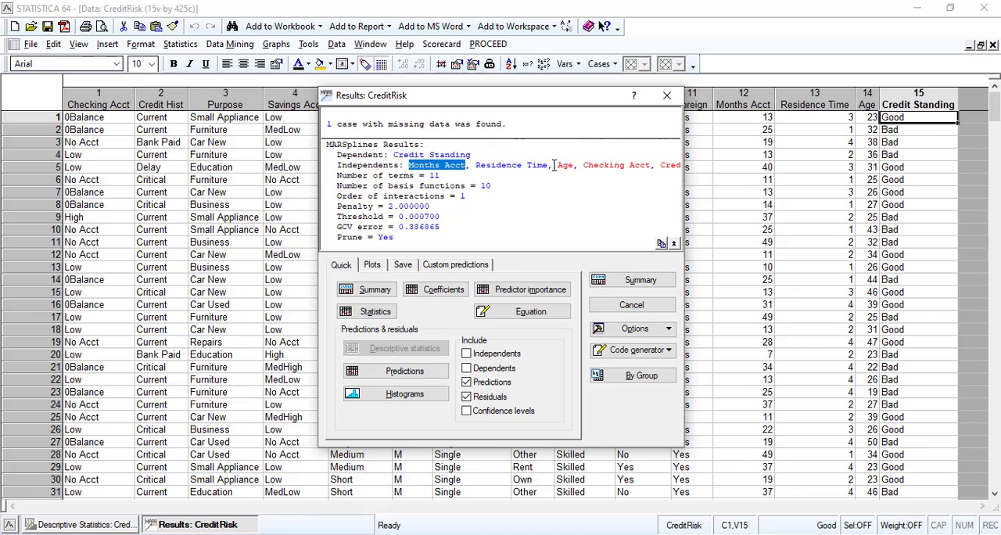
drag(558, 165, 723, 173)
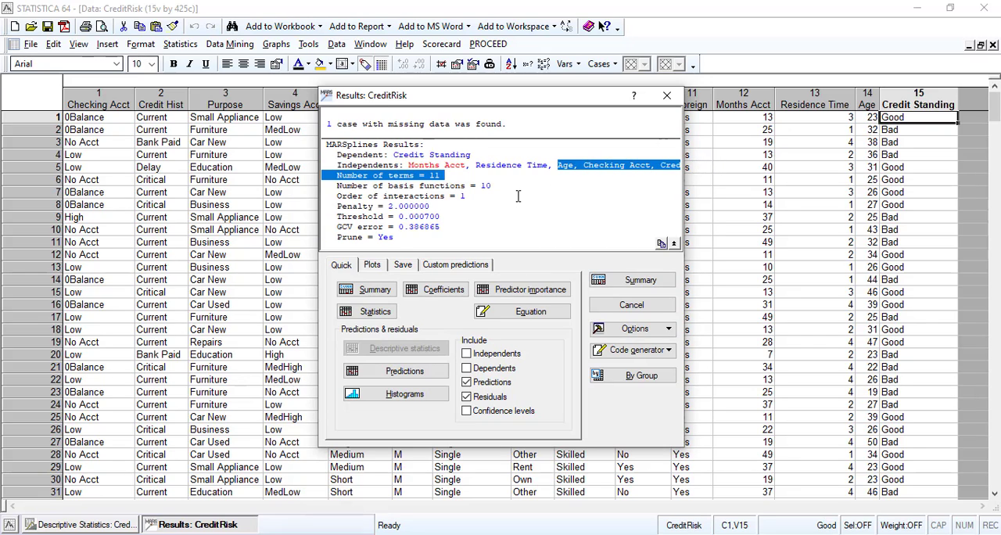
click(464, 196)
click(445, 166)
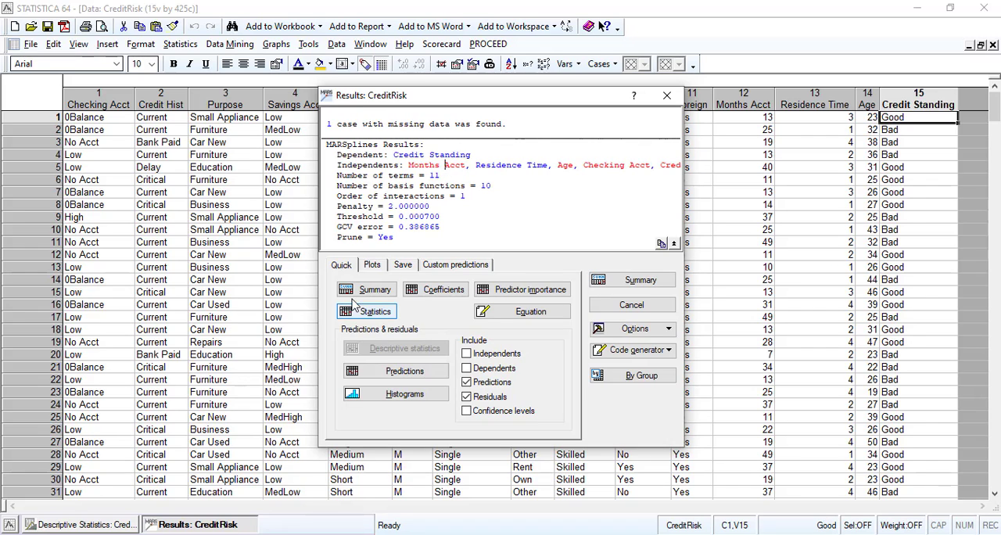
Generate the Model Summary spreadsheet again and compare the two summaries in the workbook.
click(373, 291)
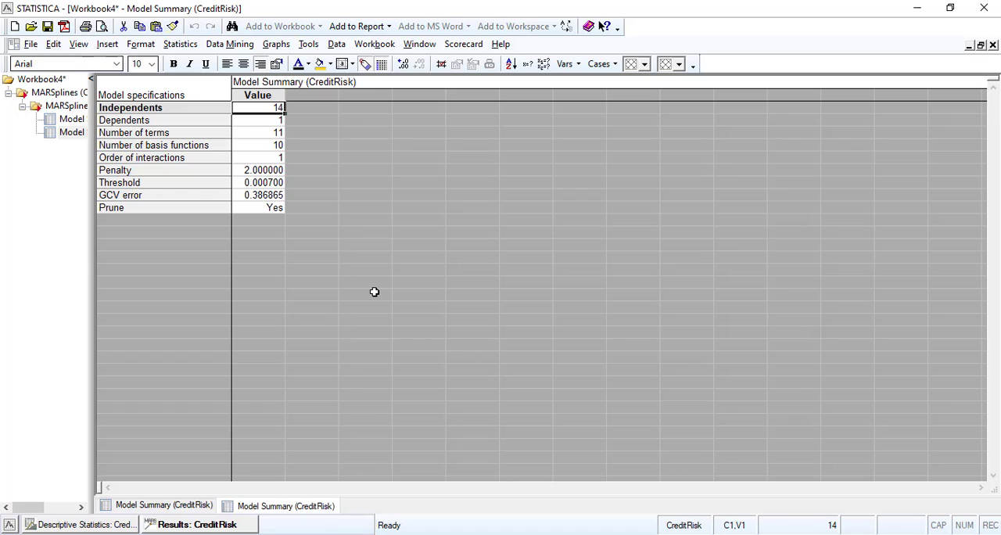
click(77, 120)
click(77, 133)
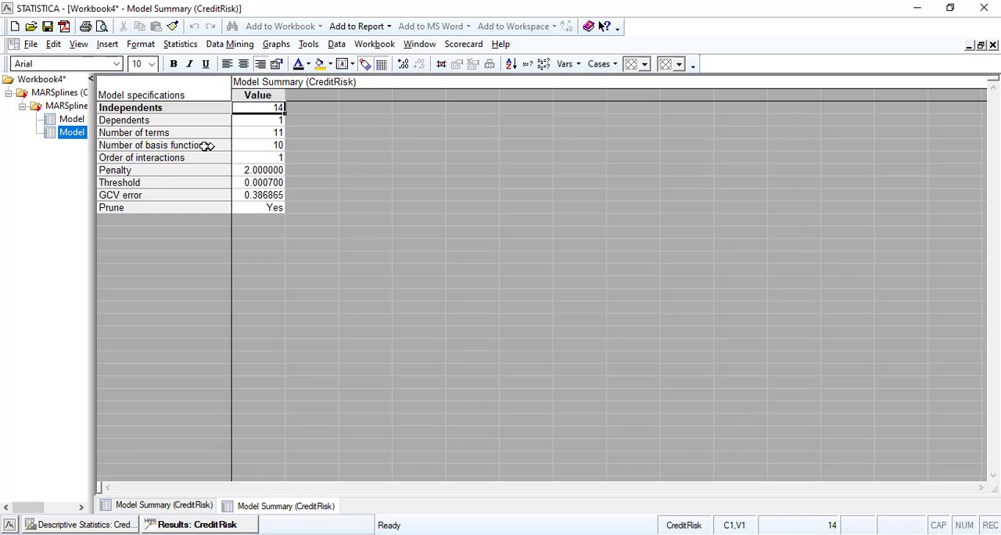
Go back to the open Descriptive Statistics analysis and close it, leaving only the MARSplines results.
click(108, 524)
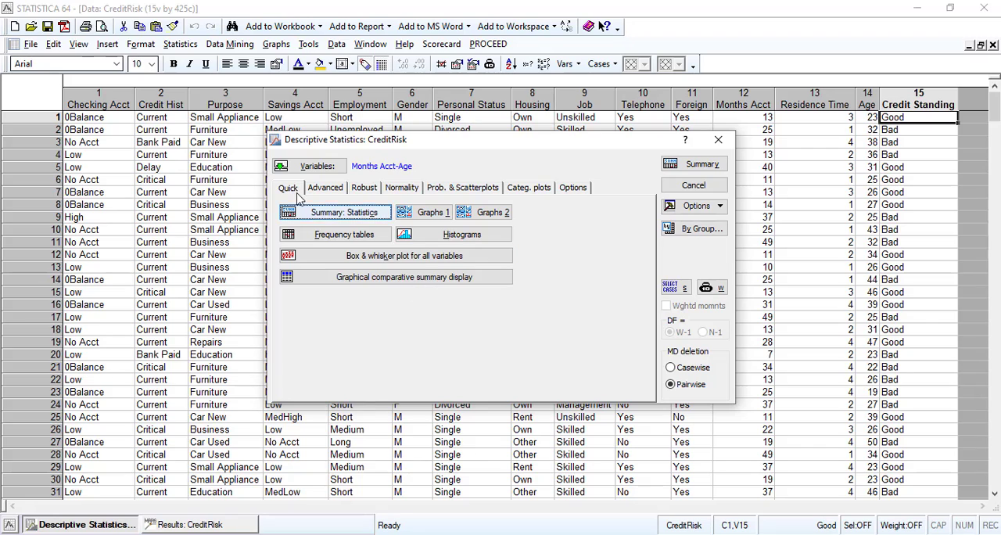
click(325, 190)
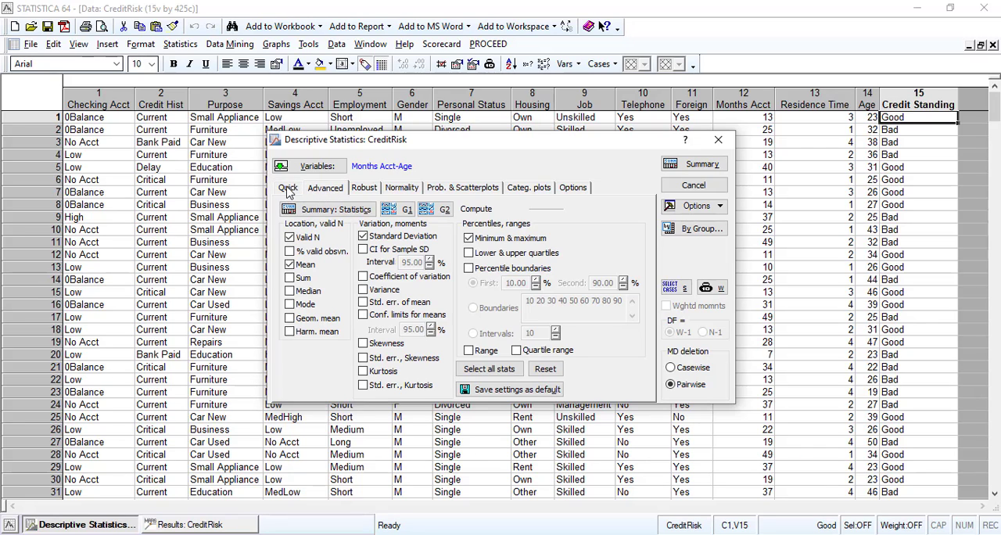
click(288, 191)
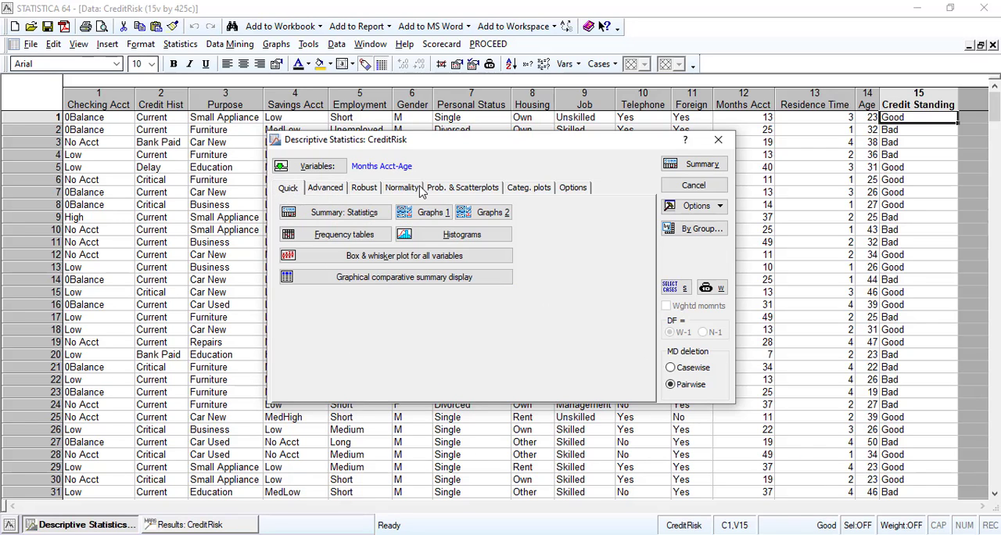
click(677, 186)
click(579, 196)
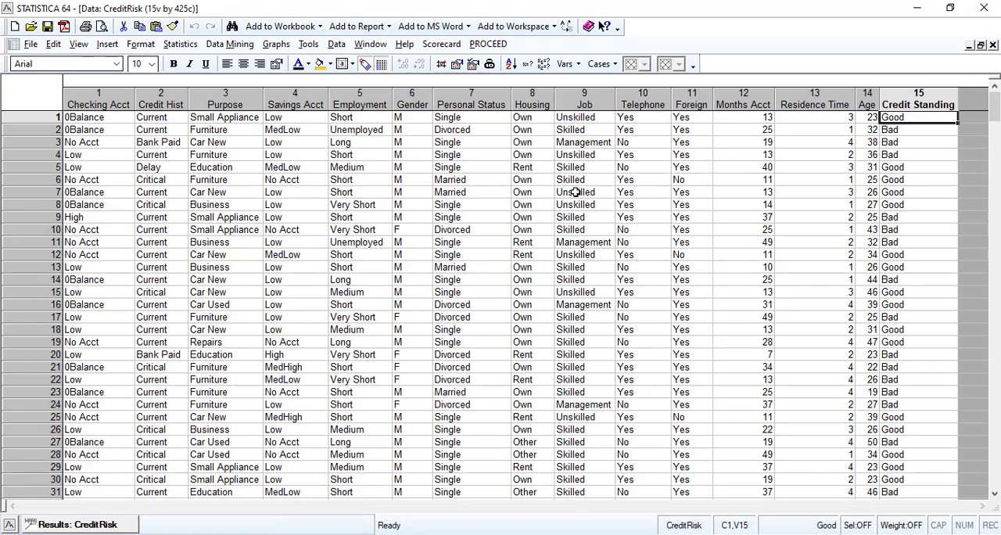
Generate the confusion matrix for Credit Standing from the MARSplines results and look over its Bad predictions.
click(88, 526)
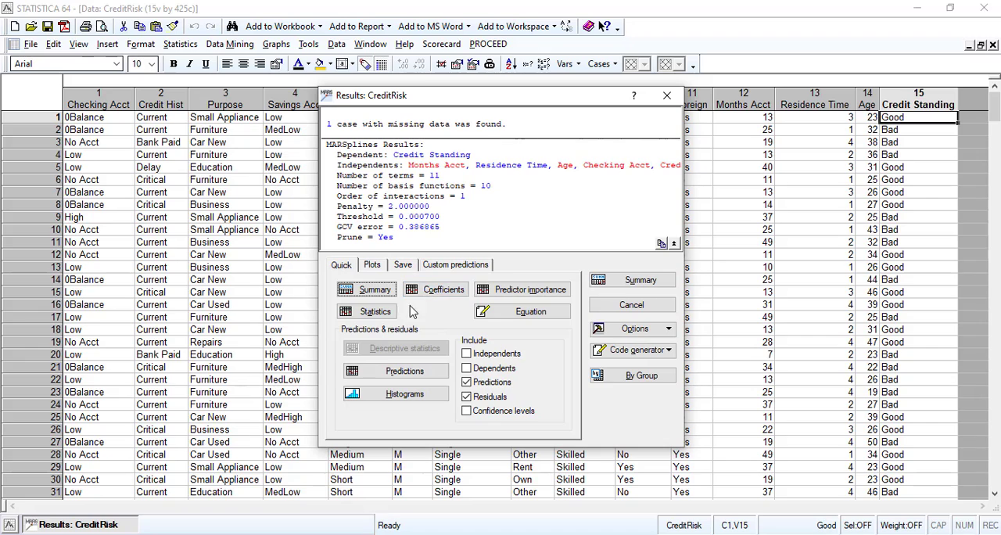
click(373, 313)
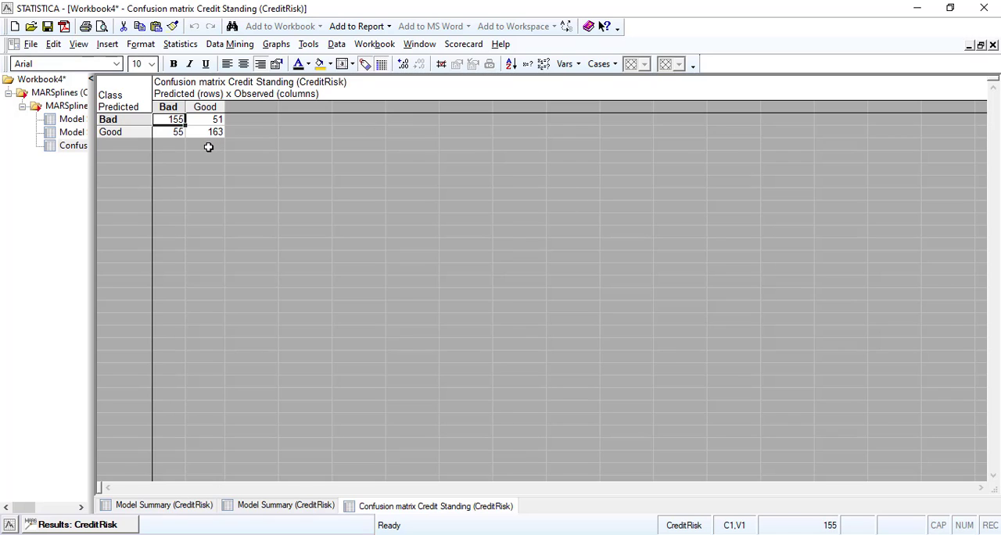
click(106, 120)
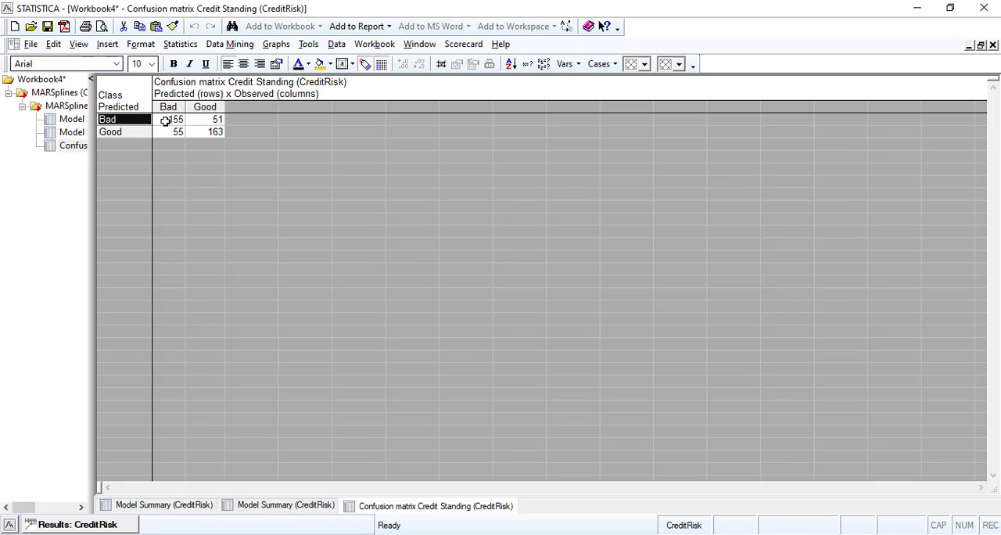
click(179, 130)
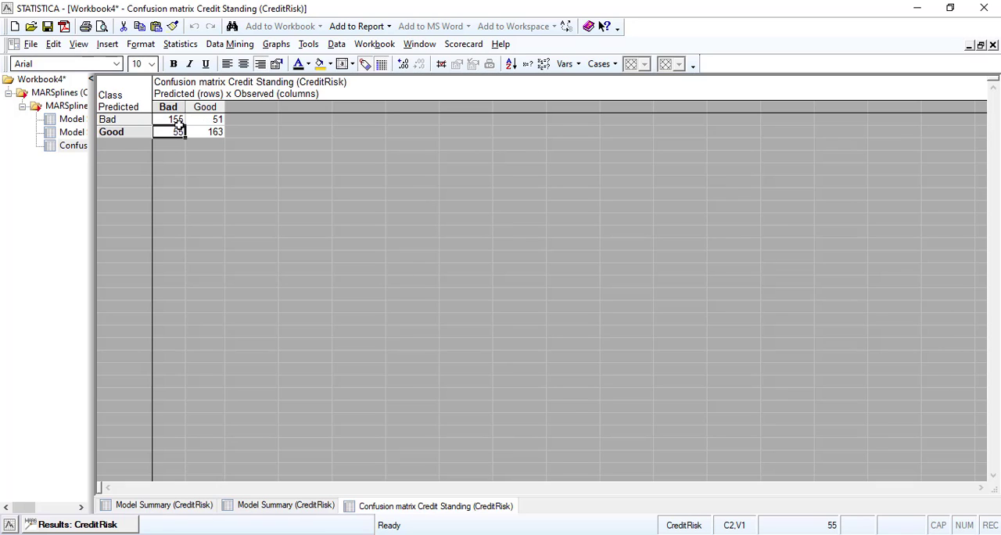
Shade both cells of the predicted Bad row in the confusion matrix yellow.
click(178, 122)
shift+click(211, 122)
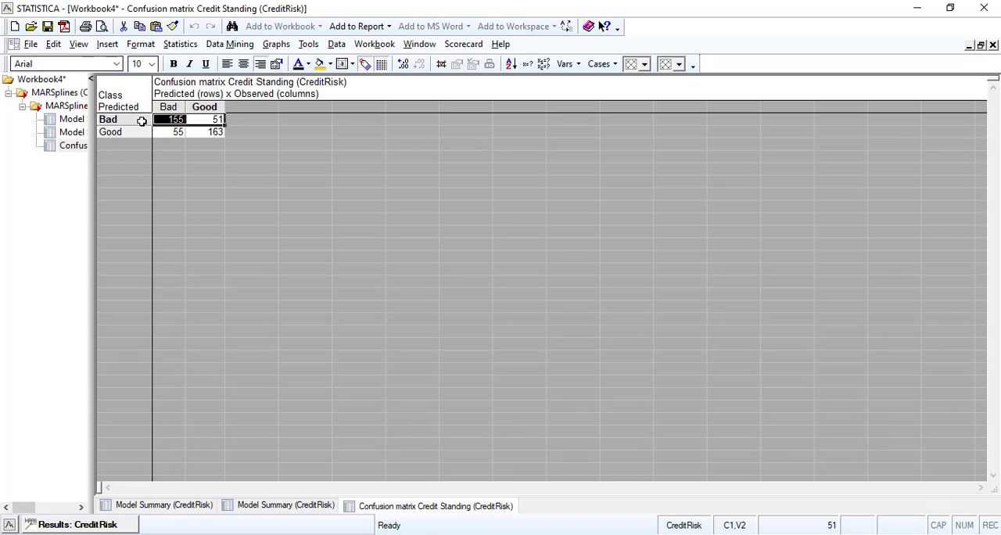
click(320, 63)
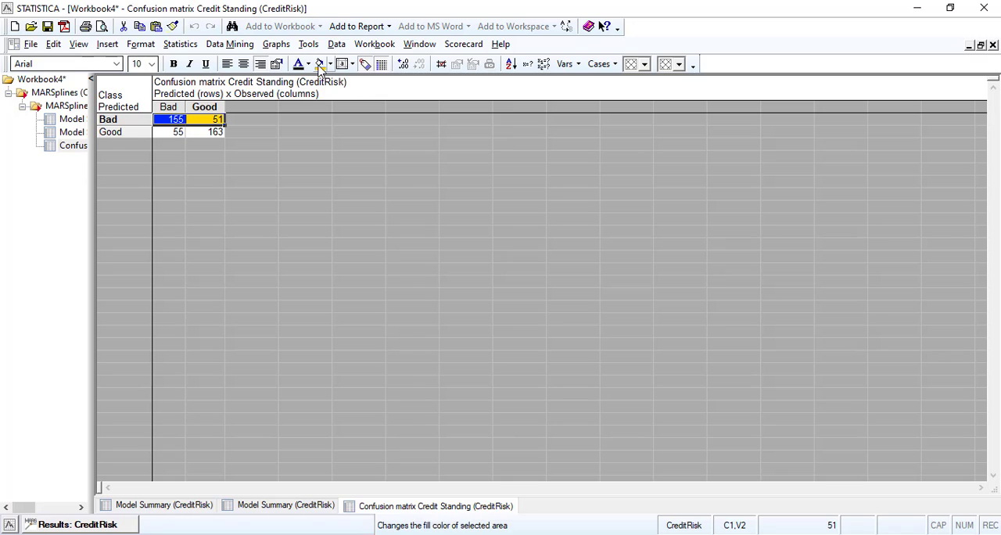
Shade only the correctly classified cells of the confusion matrix yellow: predicted and observed Bad, and predicted and observed Good.
click(214, 133)
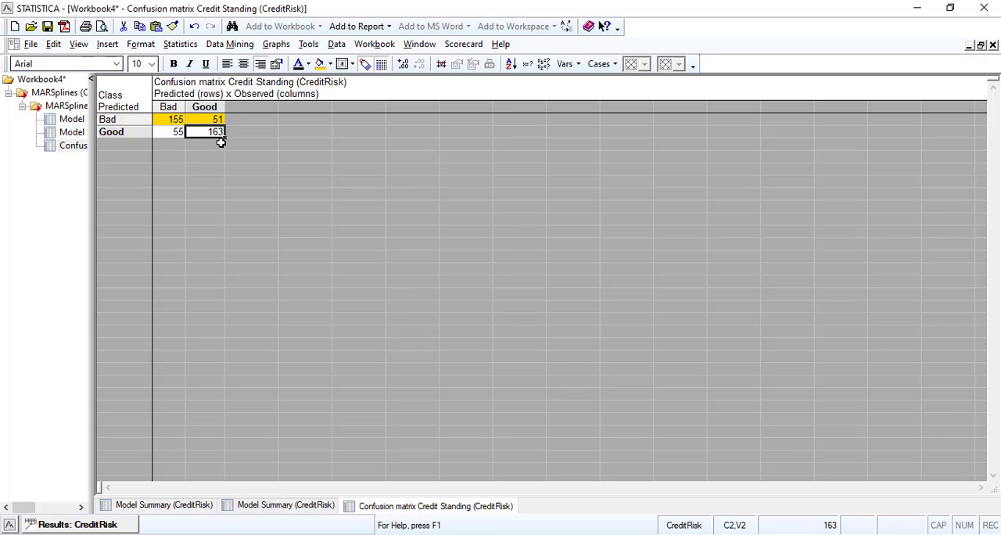
click(172, 122)
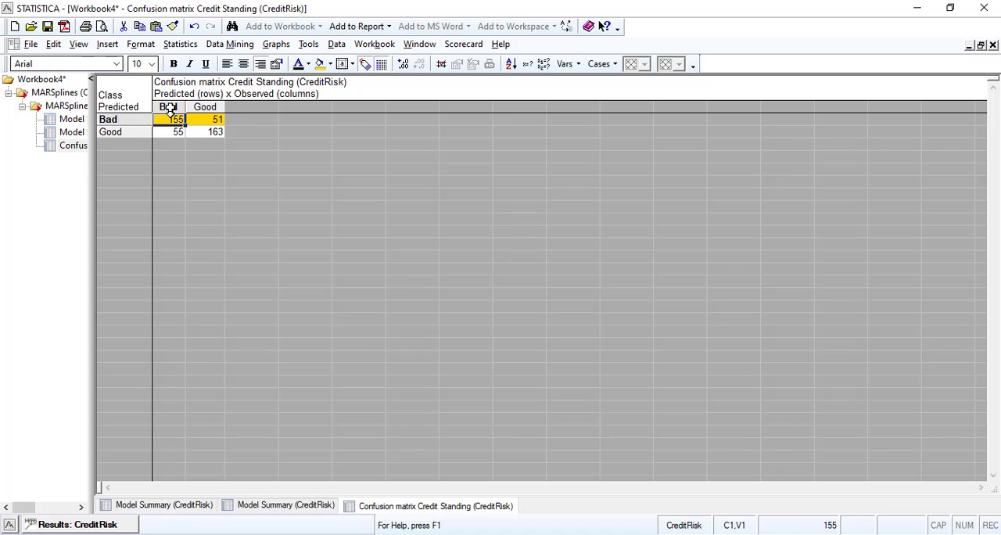
click(173, 132)
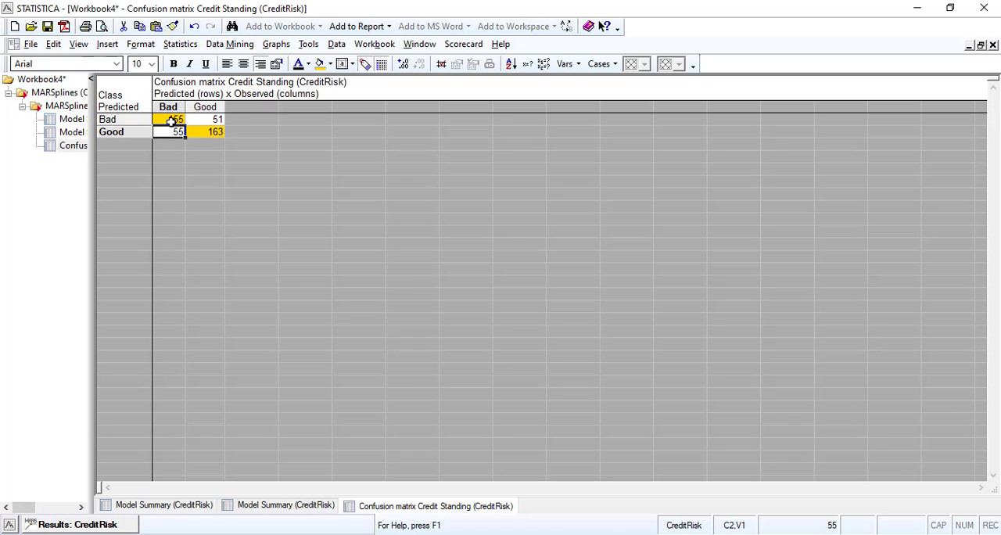
click(171, 122)
click(202, 131)
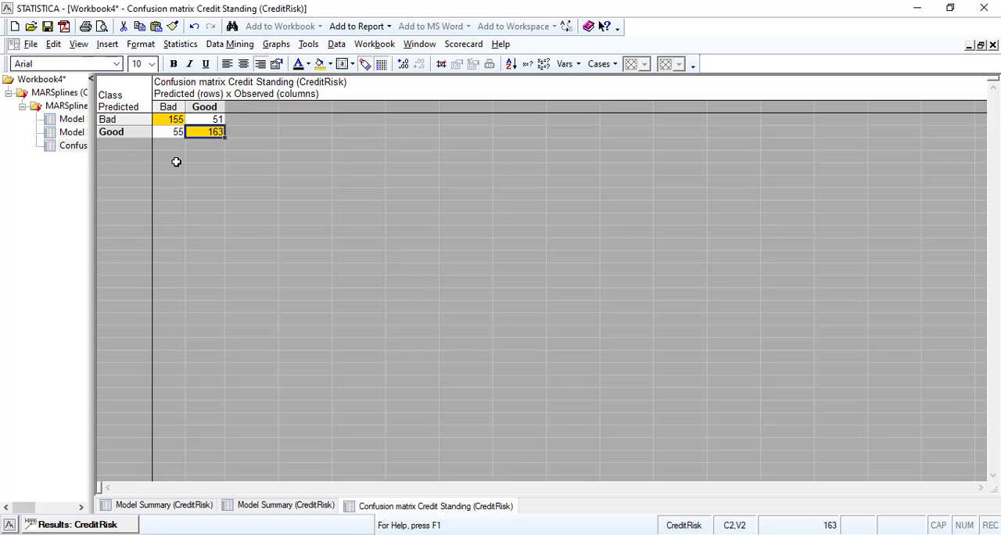
Highlight the words "Confusion matrix" in the spreadsheet's title.
click(225, 82)
click(224, 82)
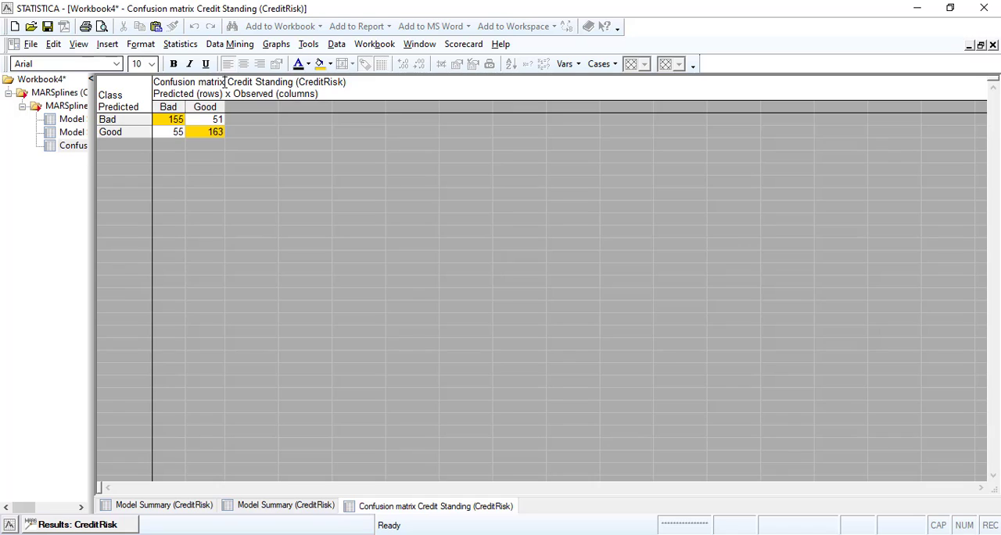
drag(226, 82, 150, 84)
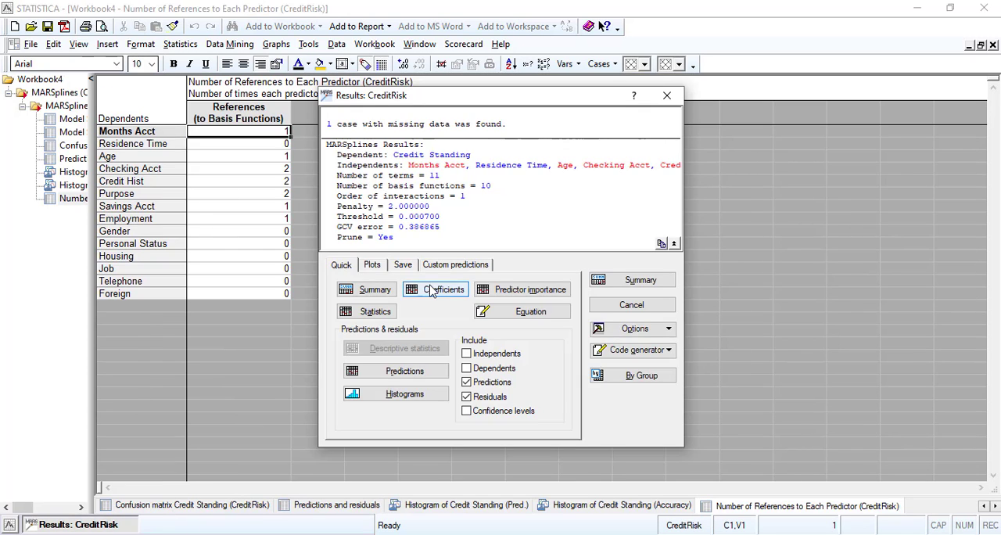
Generate the Model coefficients spreadsheet, and reopen the confusion matrix to review its correctly classified cells.
click(431, 290)
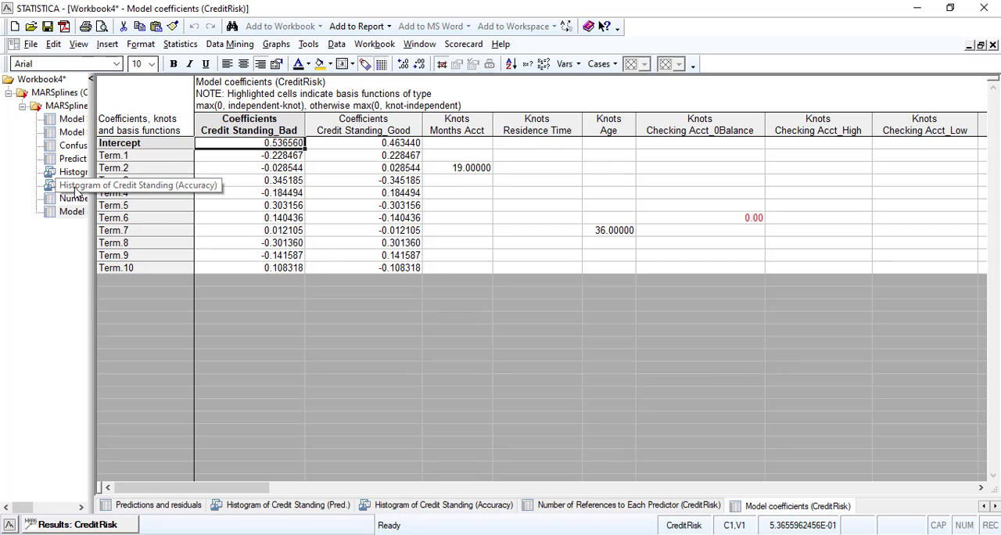
click(71, 145)
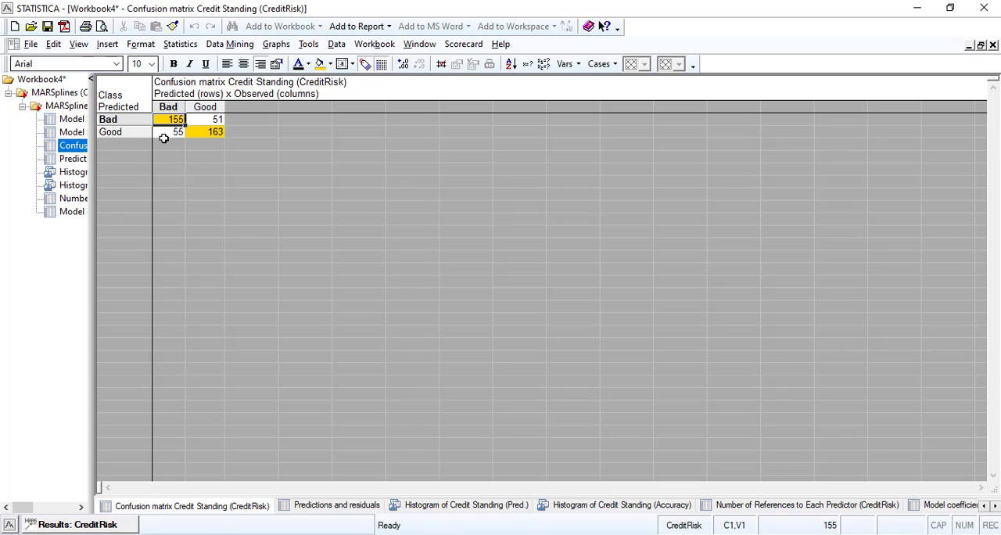
click(170, 116)
click(212, 135)
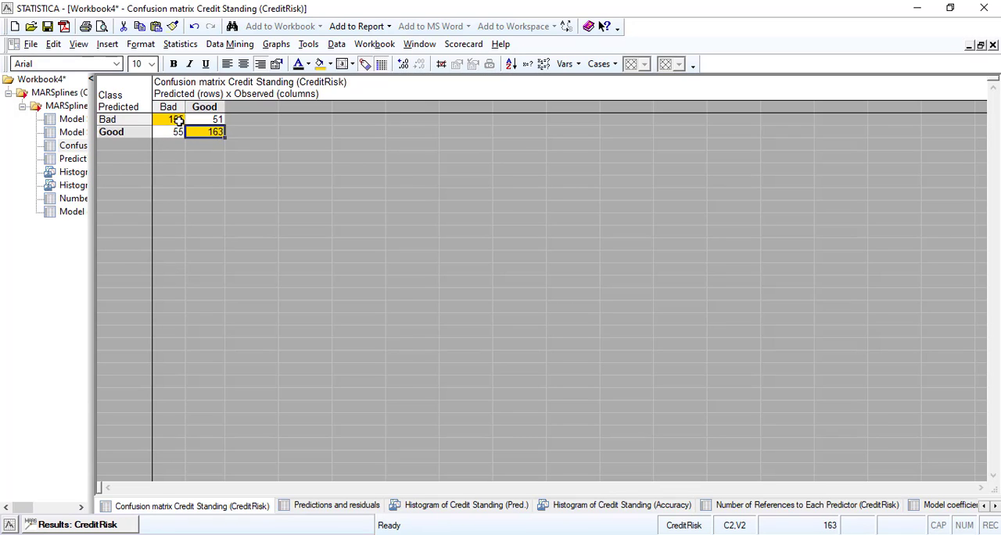
click(180, 122)
click(207, 132)
Widen the workbook tree to show the result names and generate the Model coefficients spreadsheet again.
drag(94, 205, 192, 199)
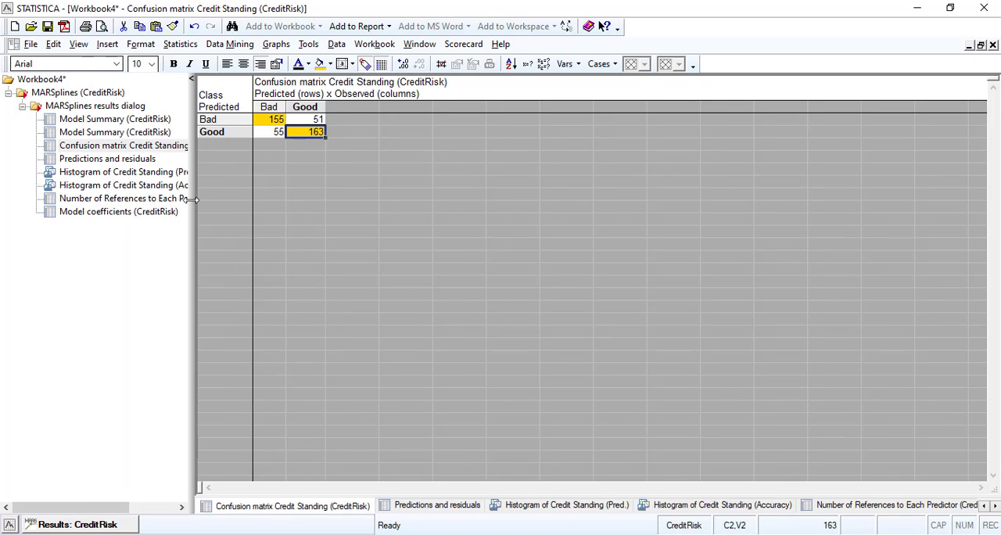
click(80, 523)
click(426, 283)
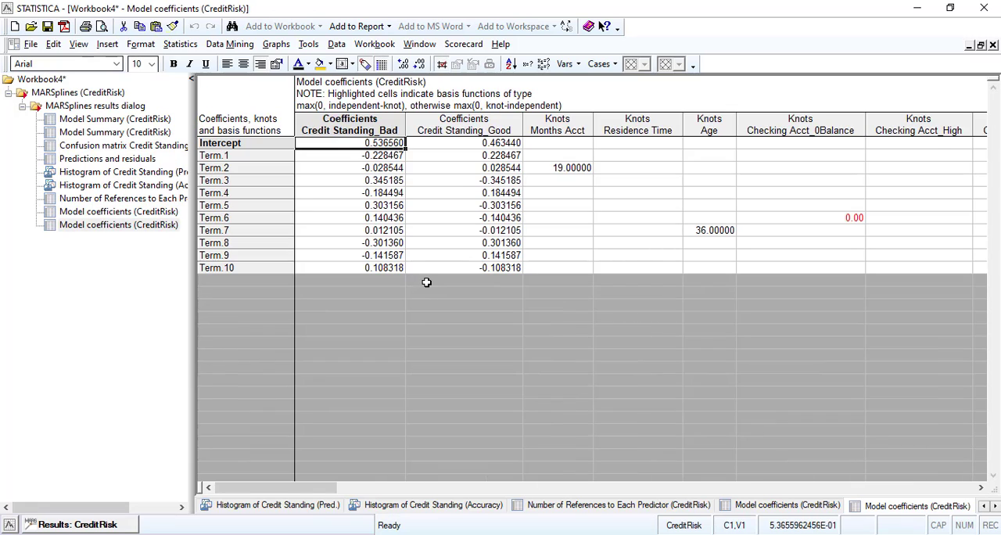
Shade the Credit Standing_Bad coefficients from Intercept through Term.10 yellow, accept it as the default style, and look over the values.
click(375, 168)
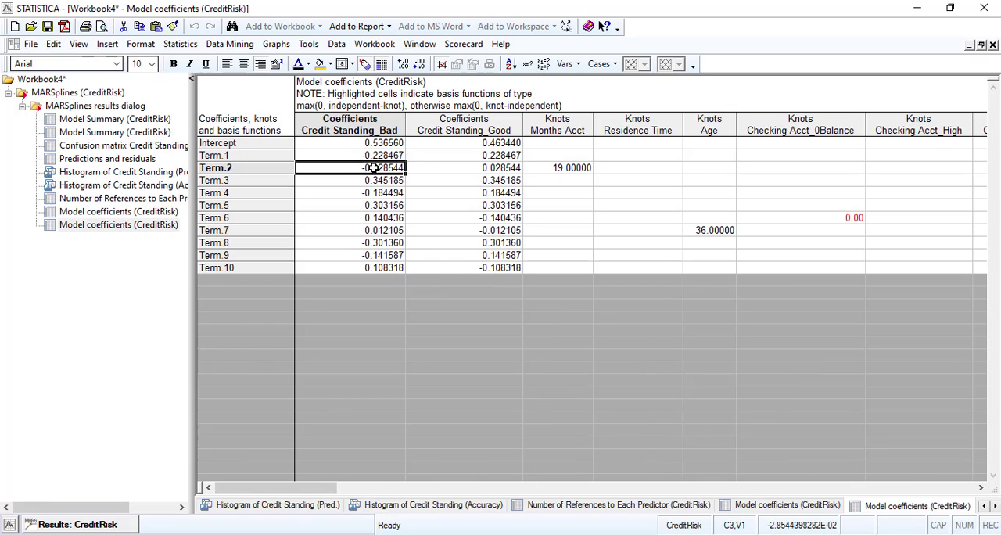
click(375, 206)
click(363, 255)
drag(374, 142, 366, 267)
click(323, 66)
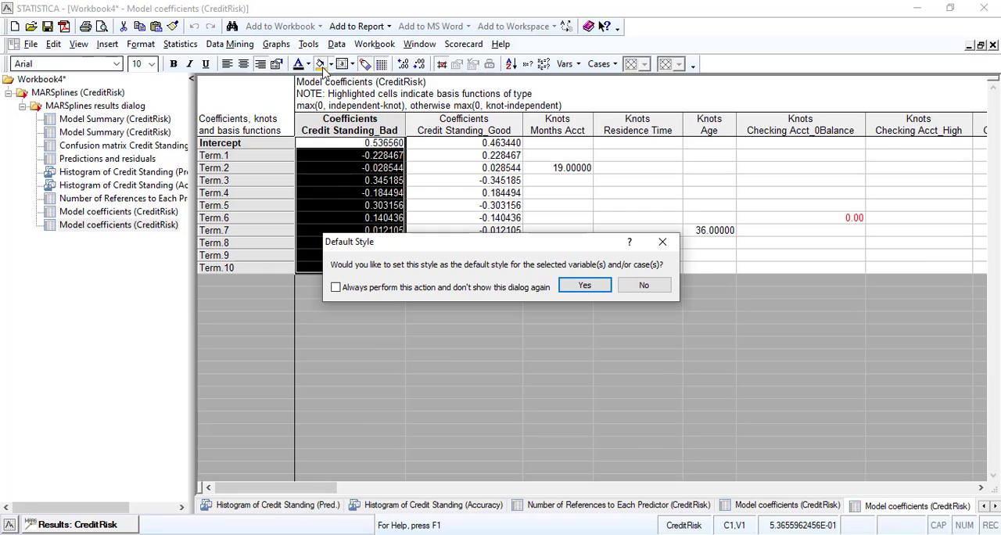
click(575, 290)
click(367, 206)
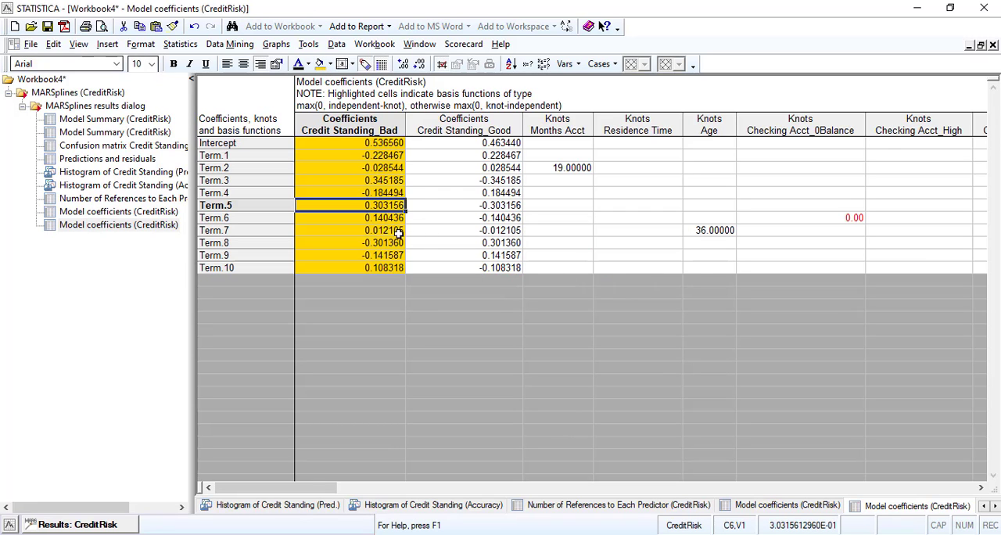
click(357, 241)
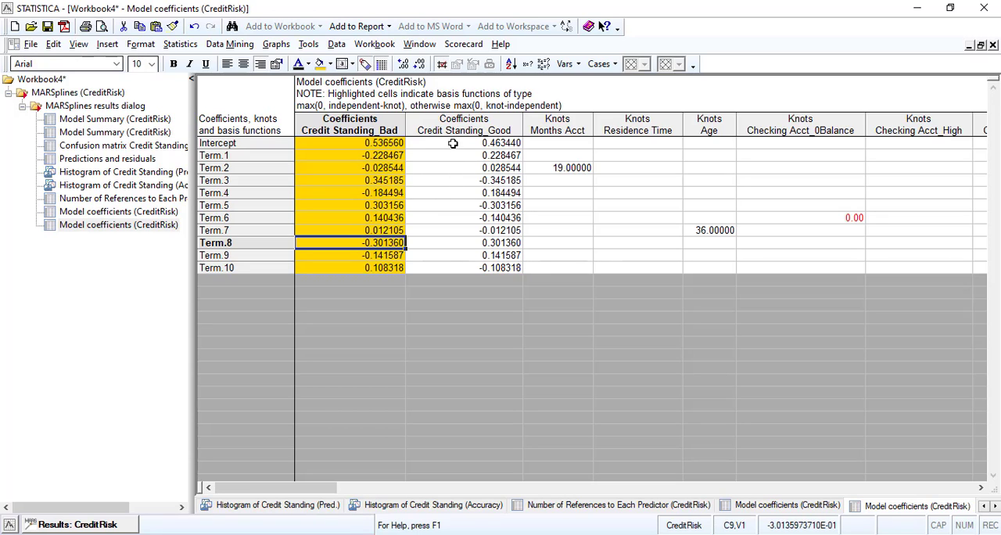
Shade the Credit Standing_Good coefficients from Intercept through Term.10 bright yellow, a different shade from the Credit Standing_Bad column.
drag(453, 143, 447, 264)
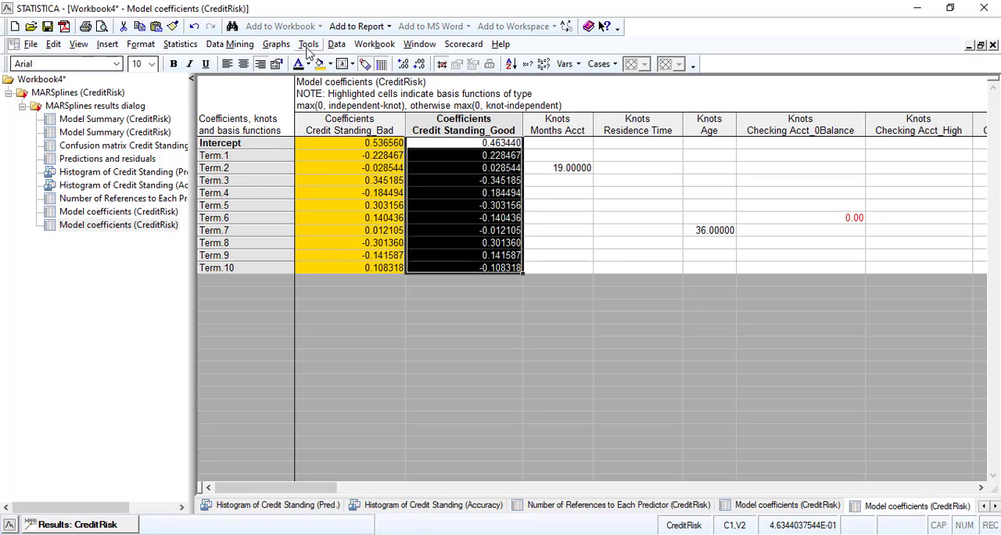
click(331, 66)
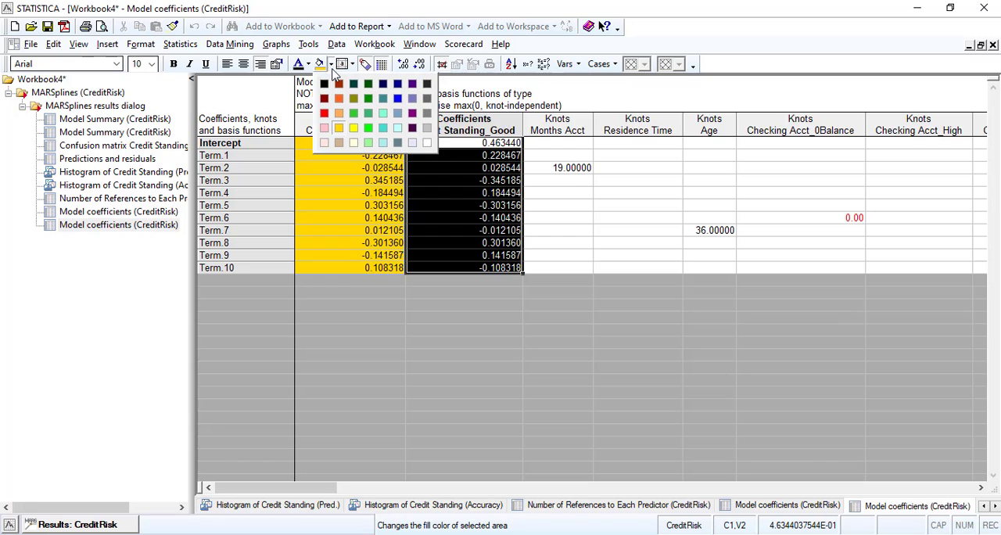
click(353, 128)
click(587, 285)
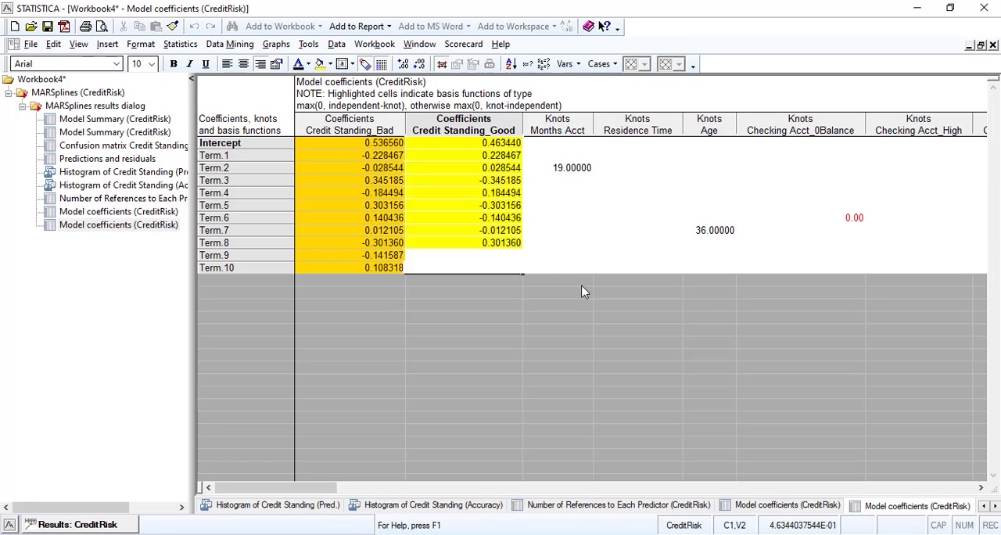
click(455, 189)
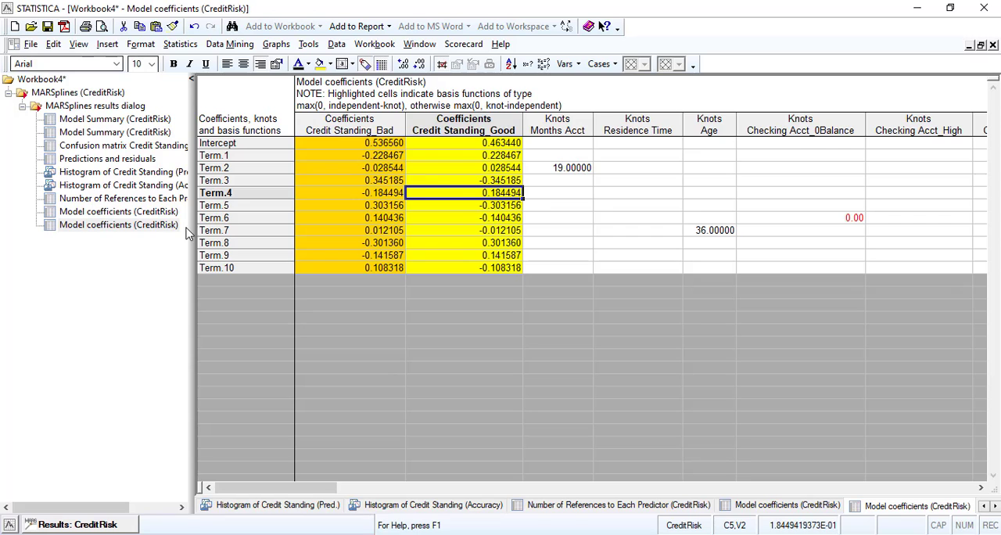
Review the histograms of predicted Credit Standing and Credit Standing accuracy in the workbook.
click(154, 174)
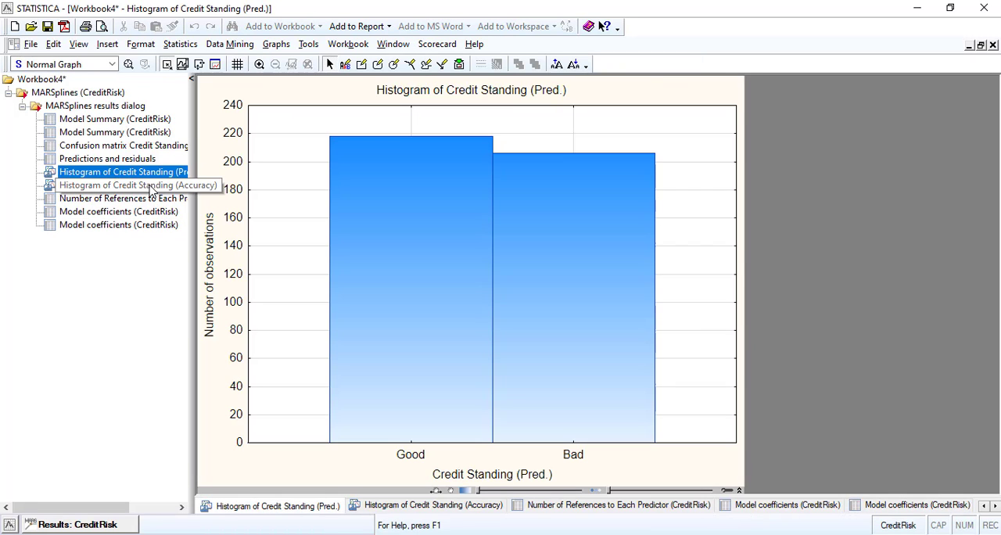
click(151, 187)
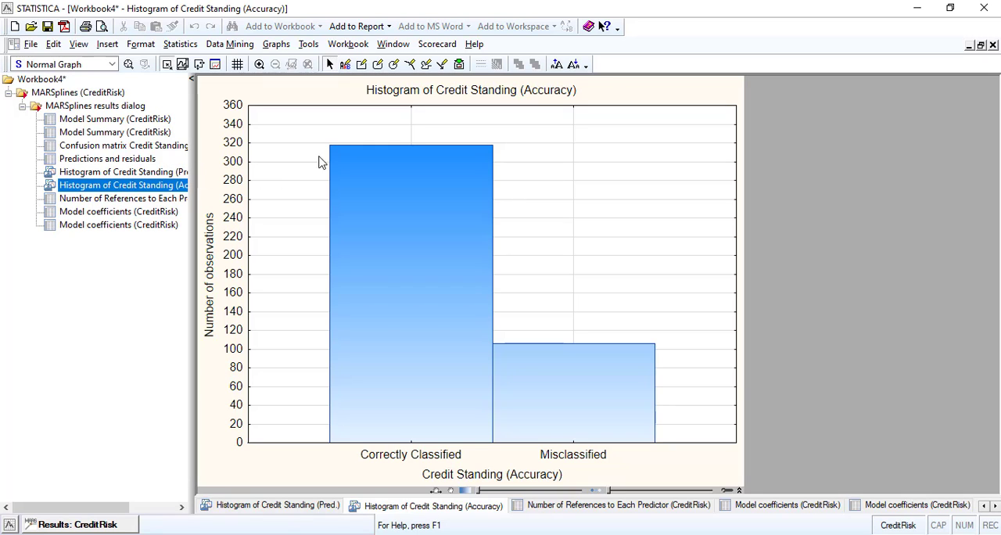
click(115, 174)
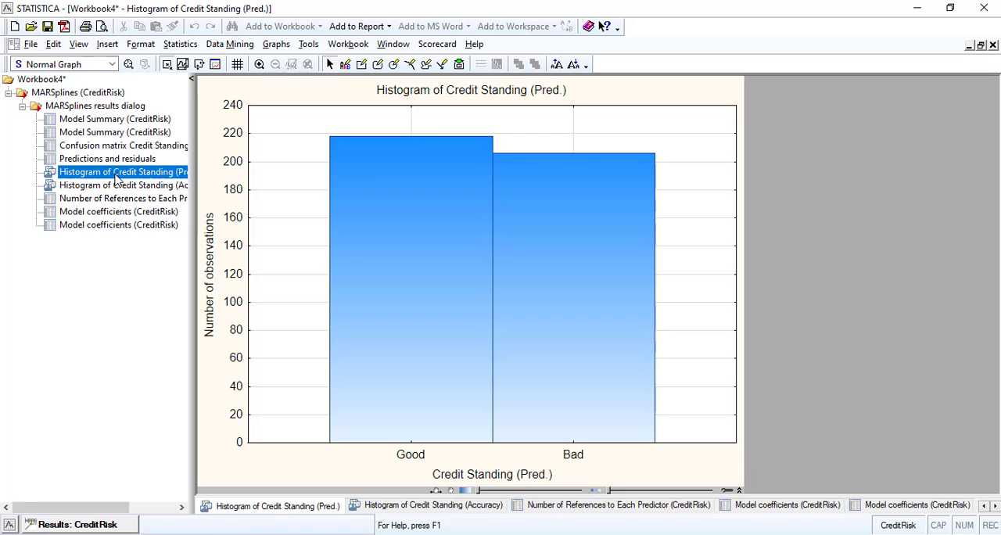
From the MARSplines results plots, generate the histogram of observed Credit Standing and the 2D scatter plot of observed versus predicted values.
click(93, 525)
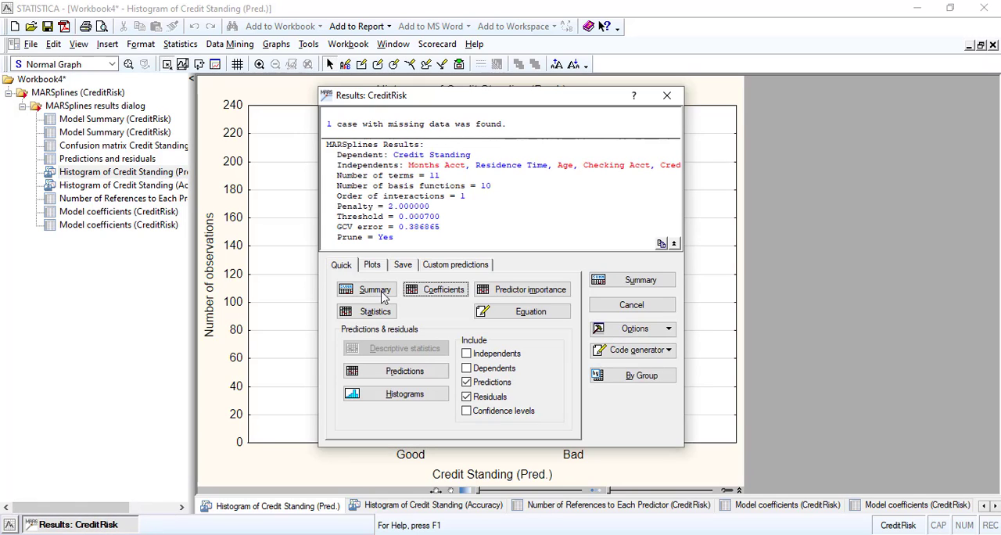
click(374, 265)
click(408, 266)
click(426, 266)
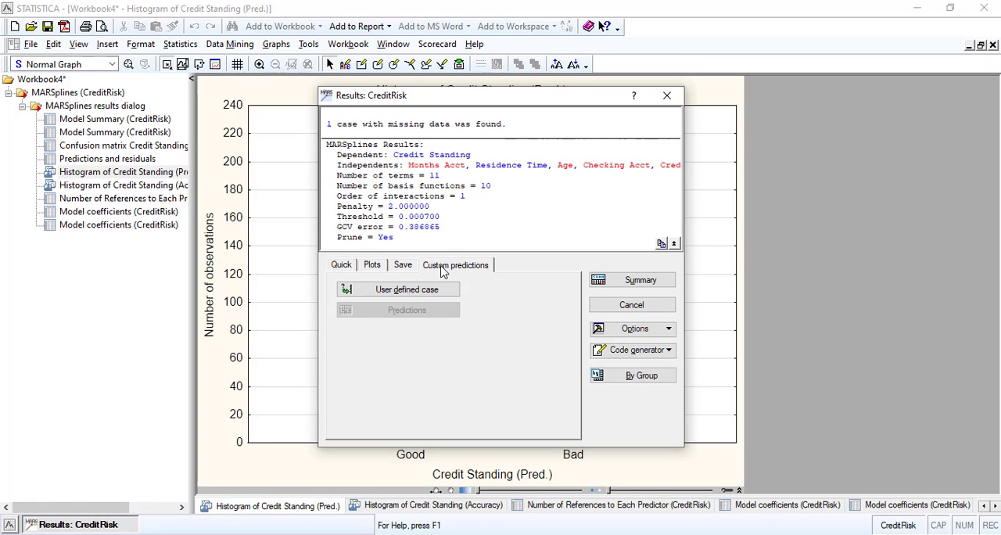
click(405, 268)
click(375, 267)
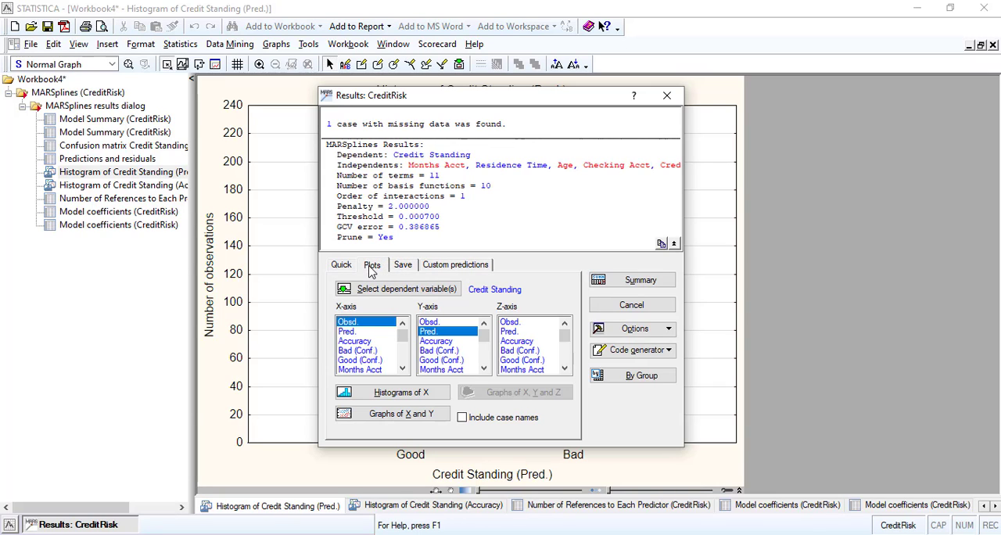
click(398, 393)
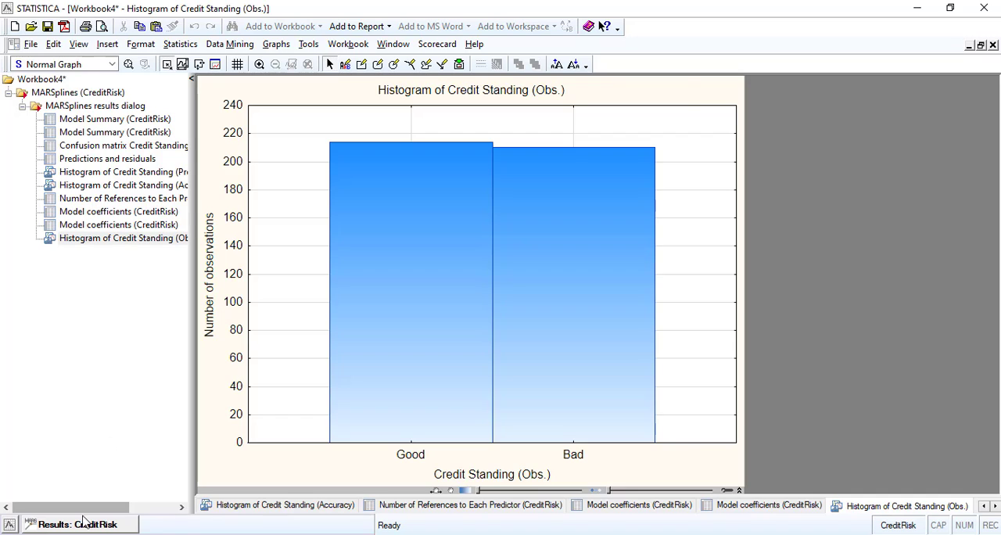
click(84, 522)
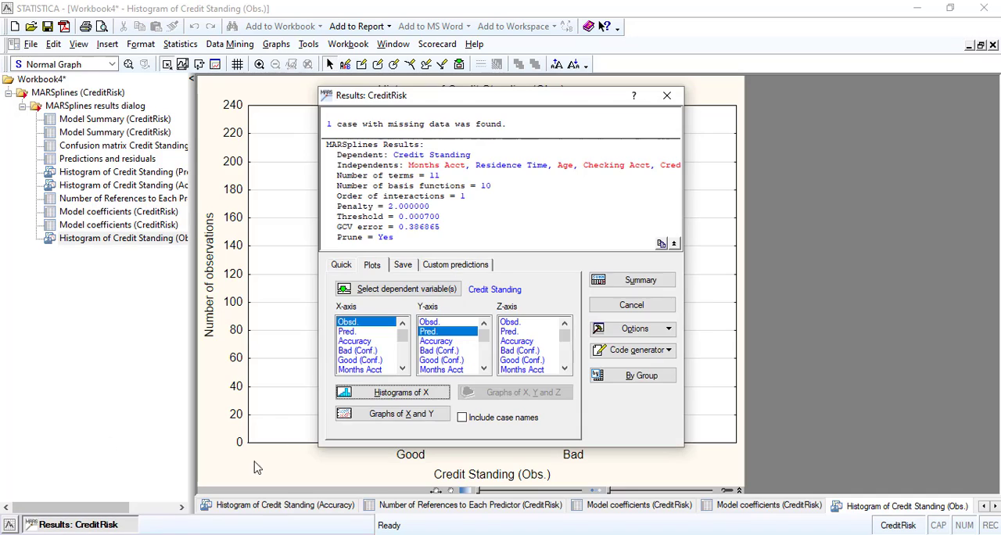
click(407, 415)
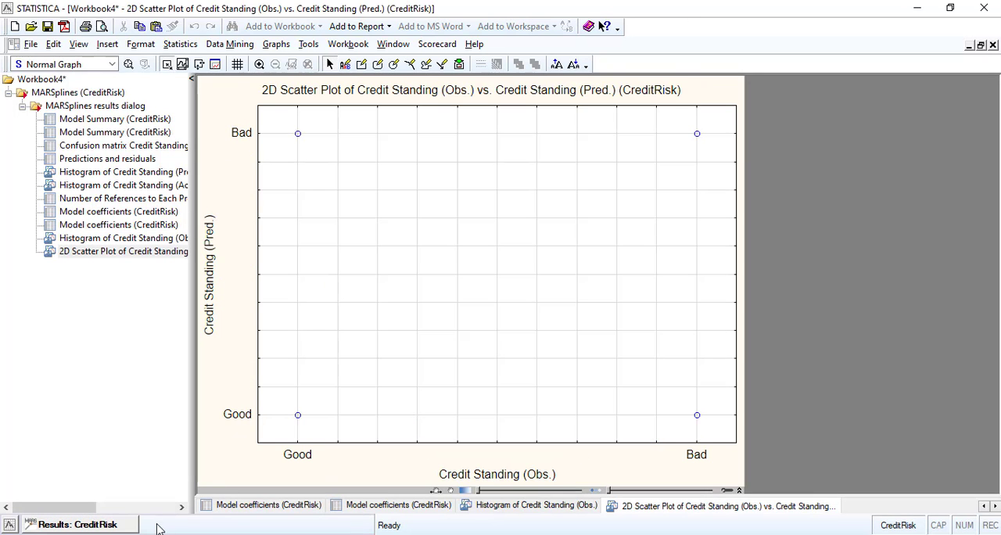
Generate the Predictions and residuals spreadsheet from the MARSplines results, including predictions and residuals.
click(111, 526)
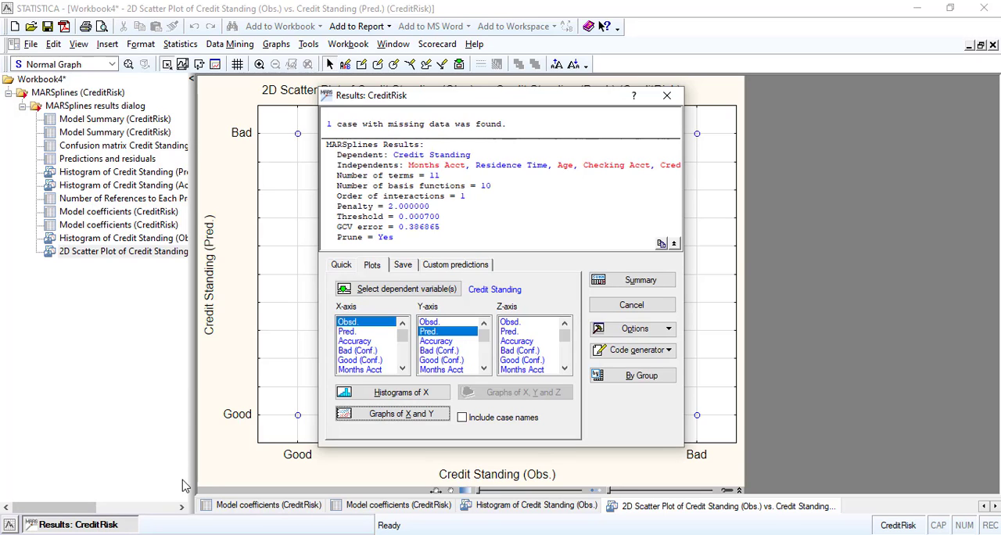
click(341, 266)
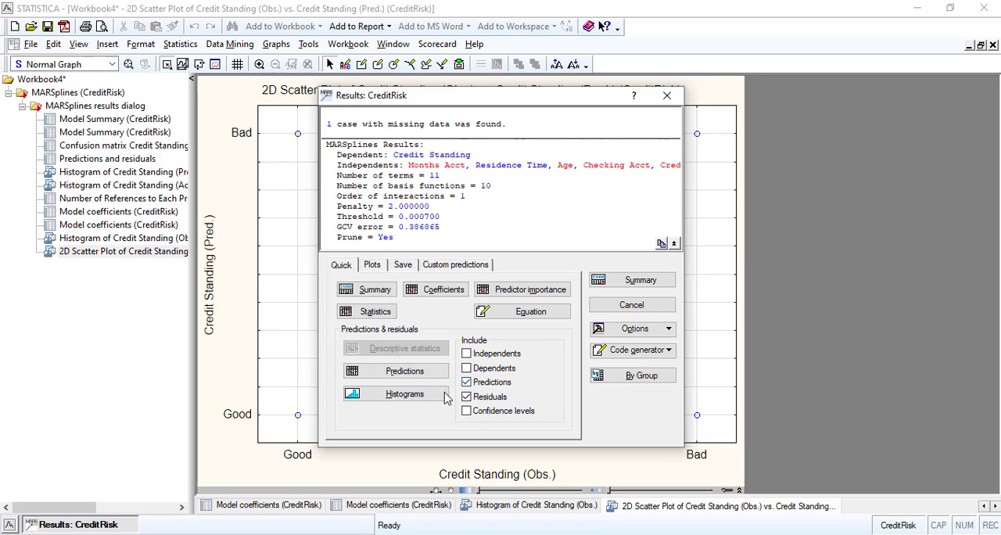
click(405, 372)
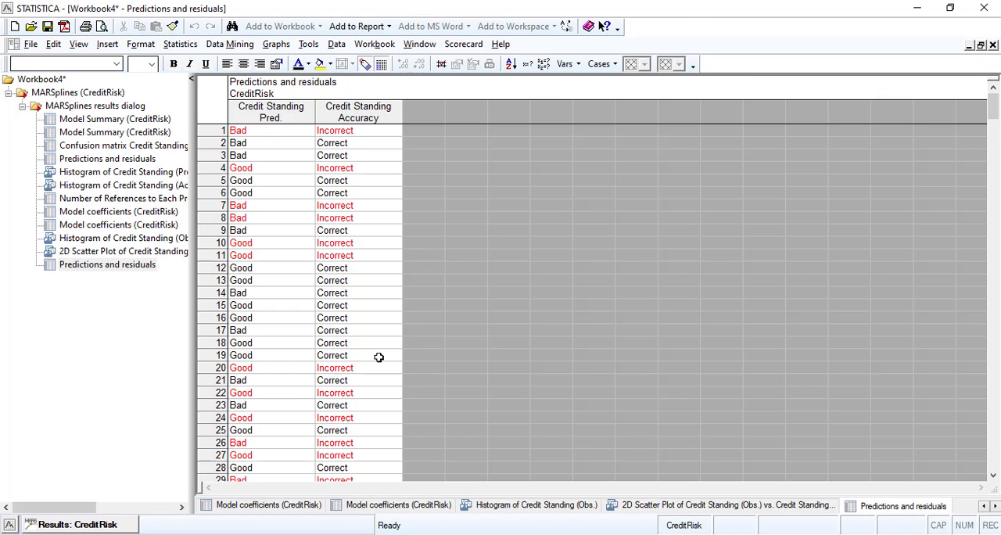
Examine the incorrectly classified cases marked in red down the Predictions and residuals spreadsheet, from case 1 to about case 200.
click(242, 133)
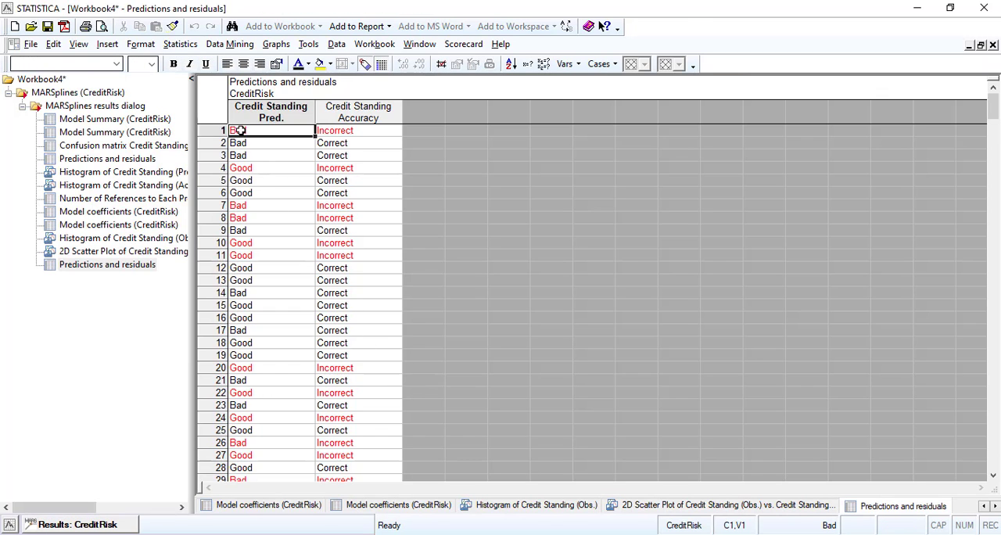
click(250, 169)
click(241, 207)
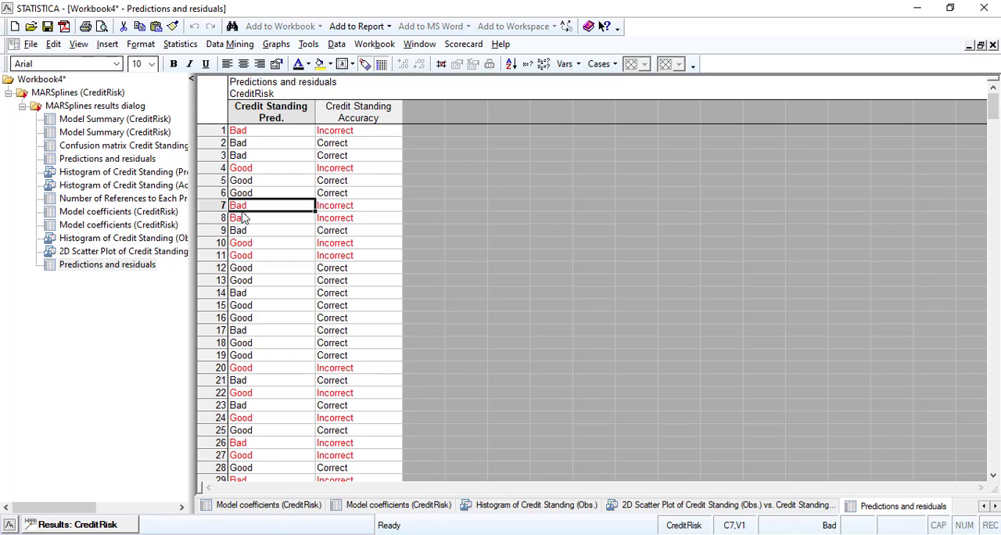
click(242, 219)
click(242, 241)
click(241, 256)
scroll(252, 258, down, 3)
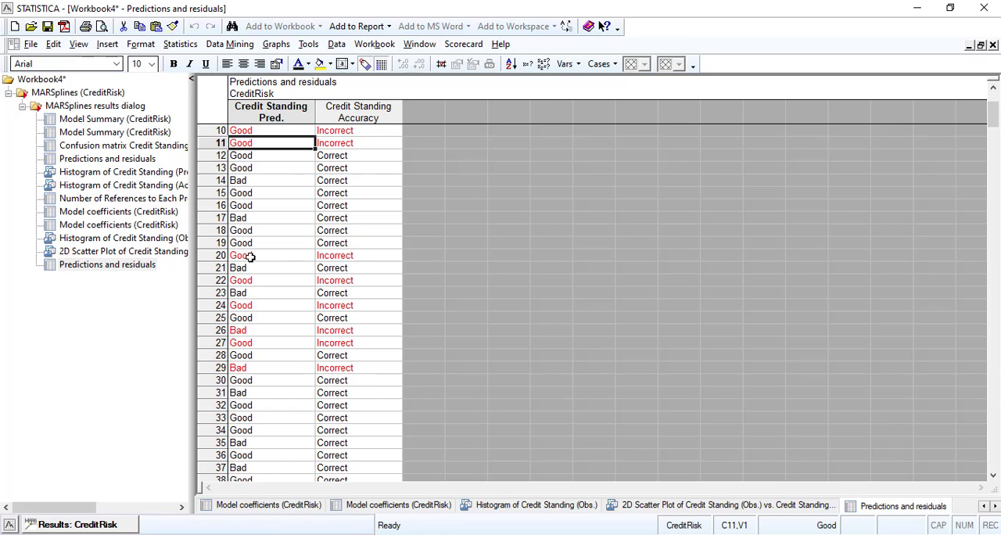
click(252, 257)
click(249, 280)
click(245, 305)
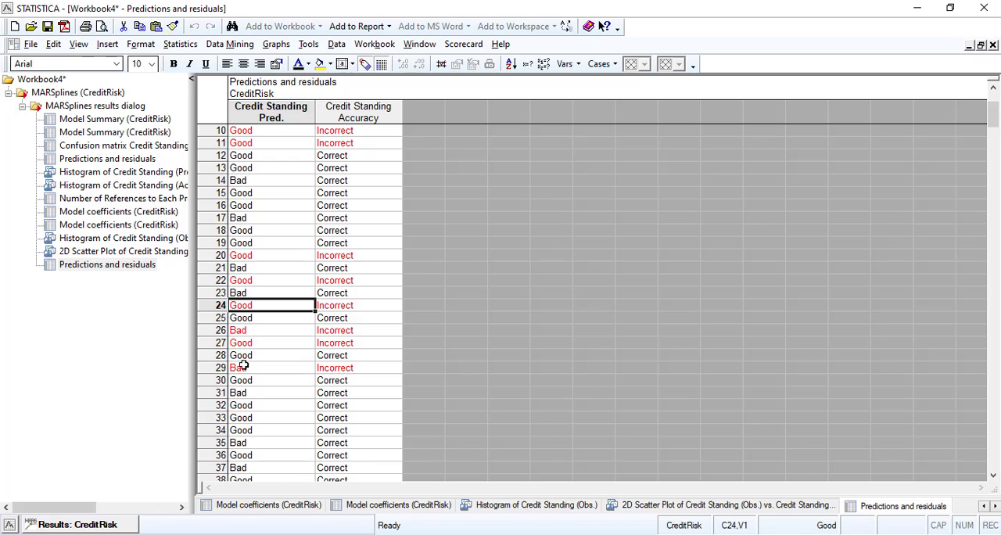
click(244, 367)
scroll(265, 319, down, 6)
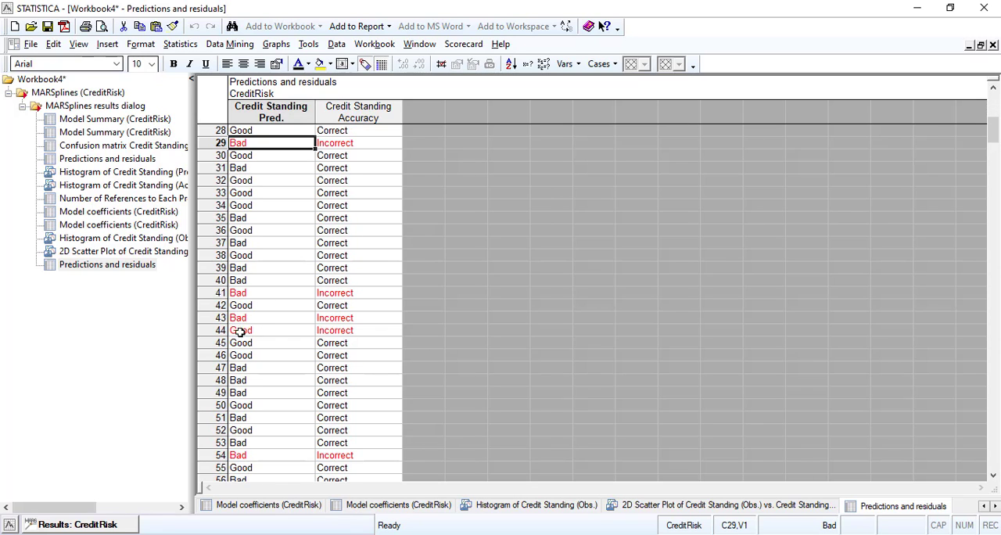
click(241, 330)
scroll(260, 305, down, 5)
click(244, 268)
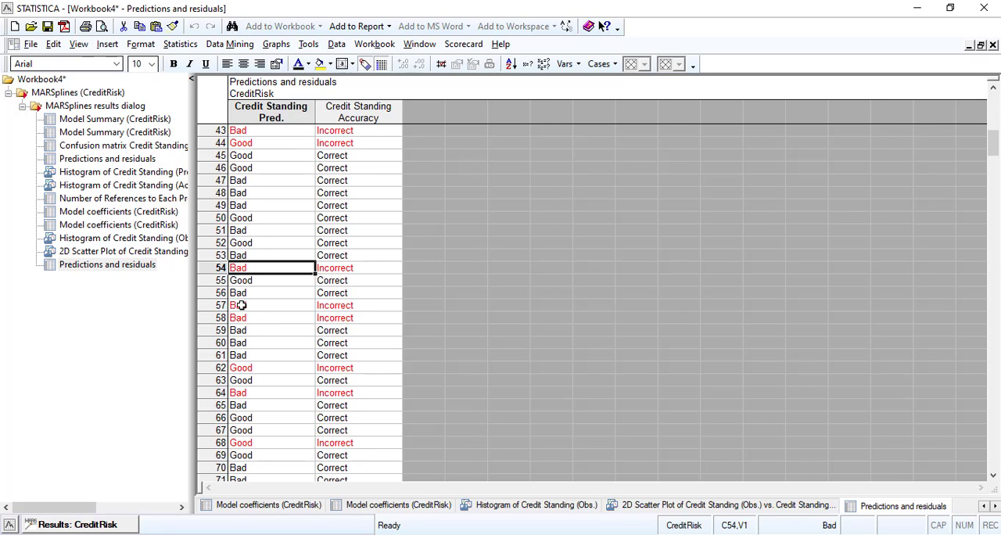
click(239, 389)
scroll(297, 304, down, 5)
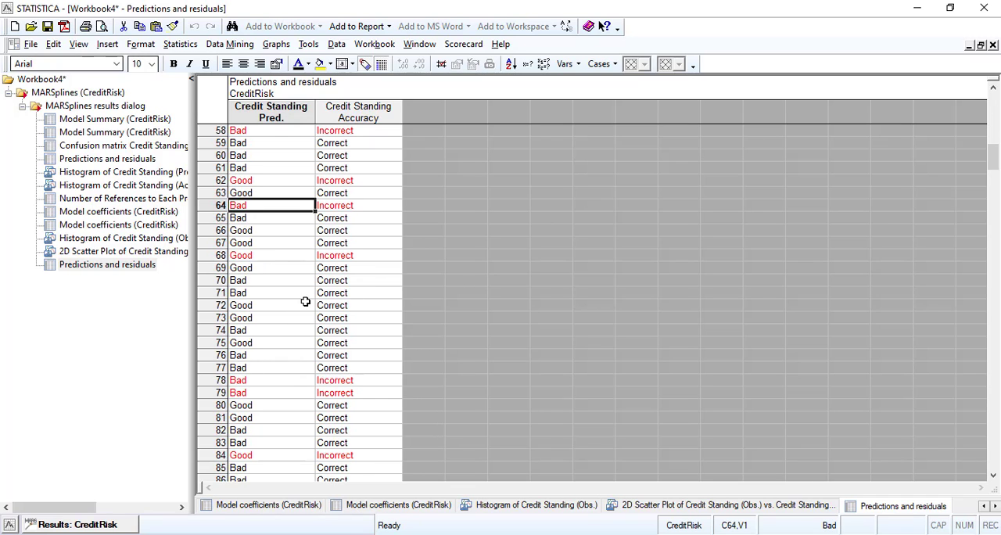
click(252, 258)
click(239, 380)
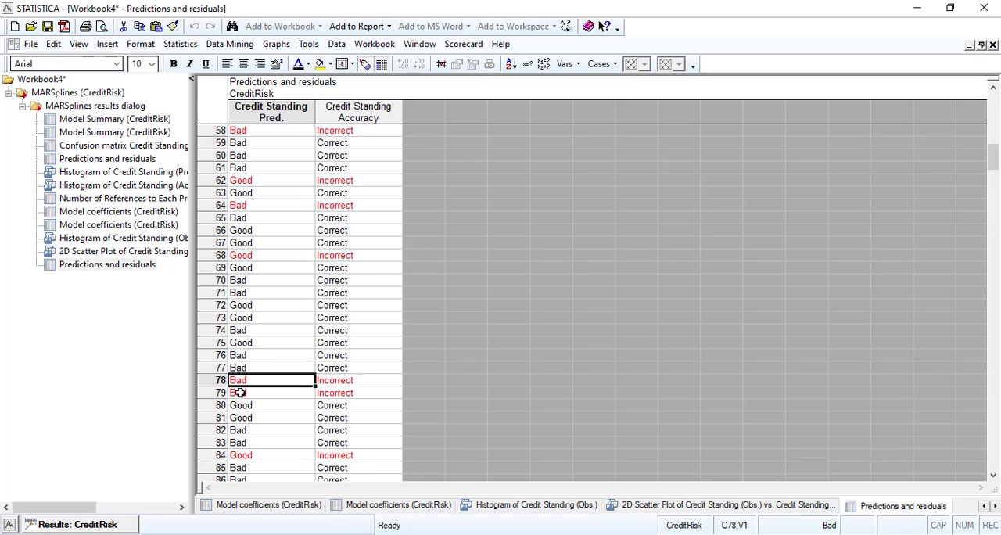
click(238, 393)
click(239, 455)
scroll(288, 293, down, 7)
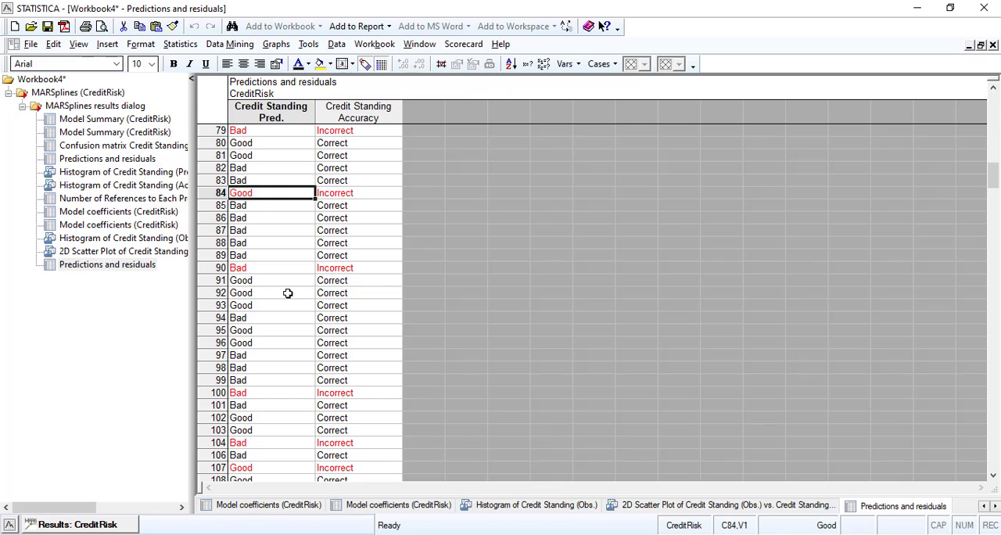
click(245, 268)
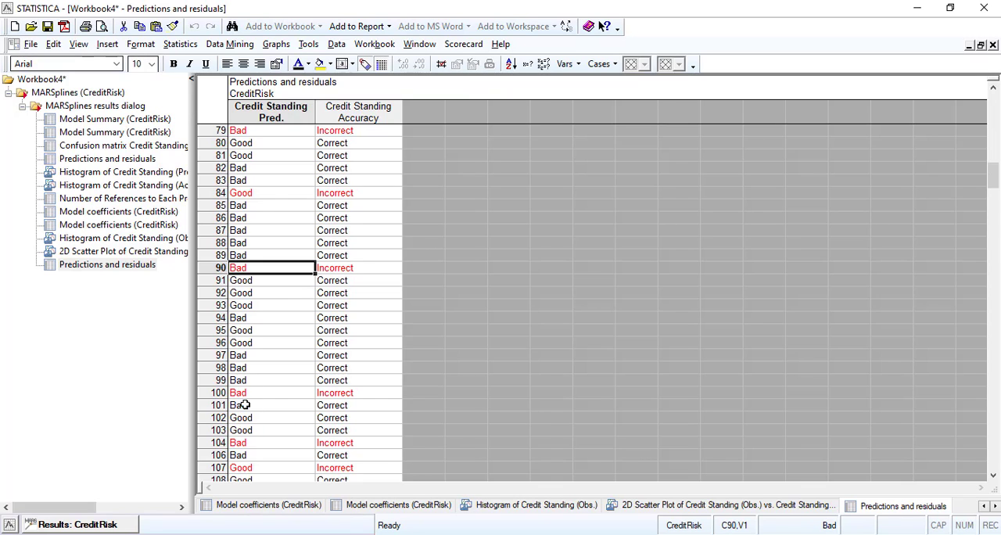
click(241, 393)
scroll(307, 339, down, 3)
scroll(307, 340, down, 2)
click(246, 255)
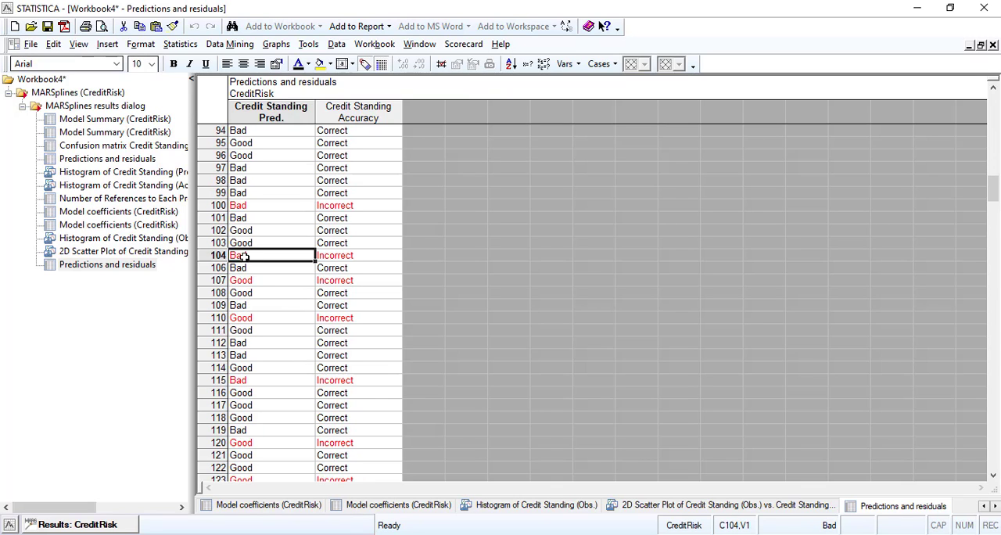
click(241, 280)
click(241, 318)
click(244, 381)
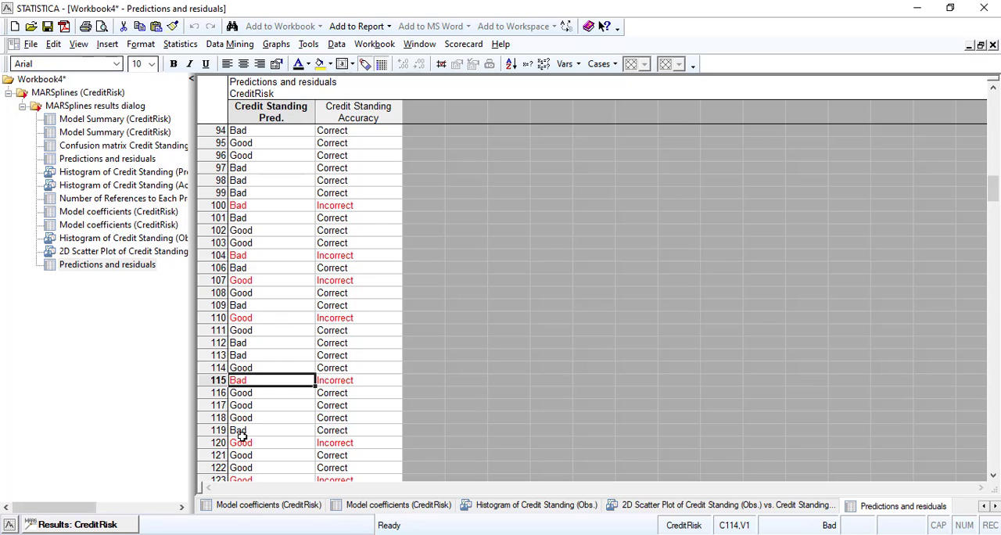
click(242, 443)
scroll(266, 376, down, 7)
click(242, 219)
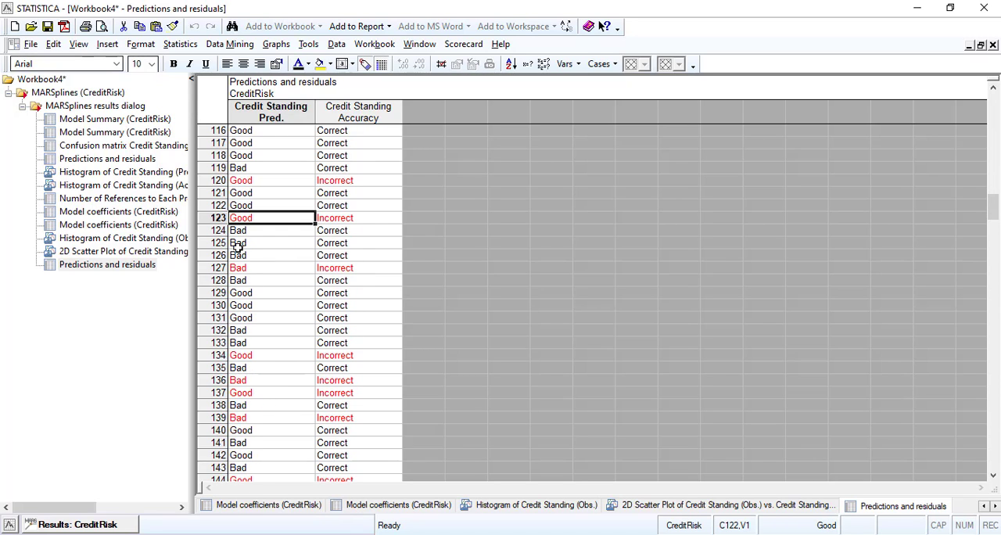
click(243, 417)
scroll(255, 360, down, 7)
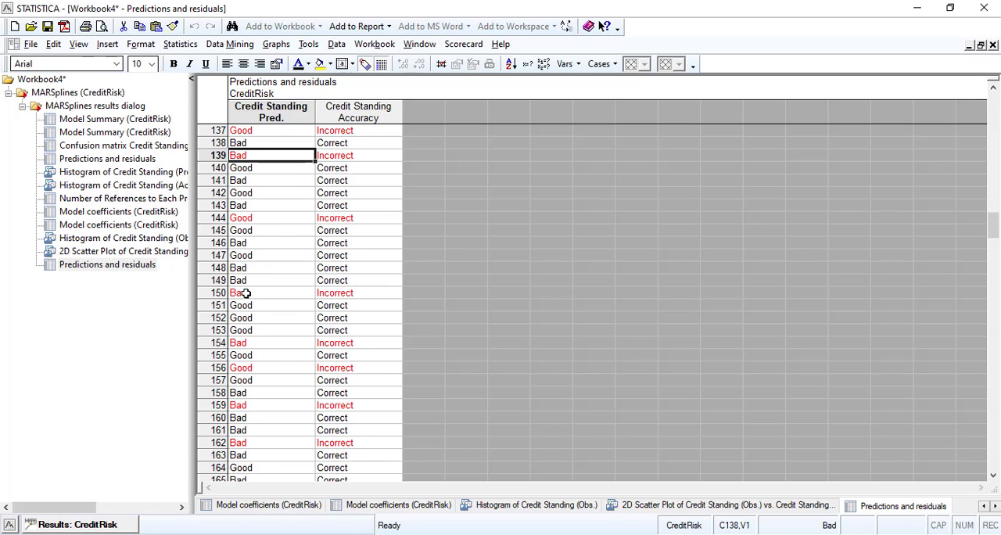
click(245, 342)
scroll(267, 247, down, 5)
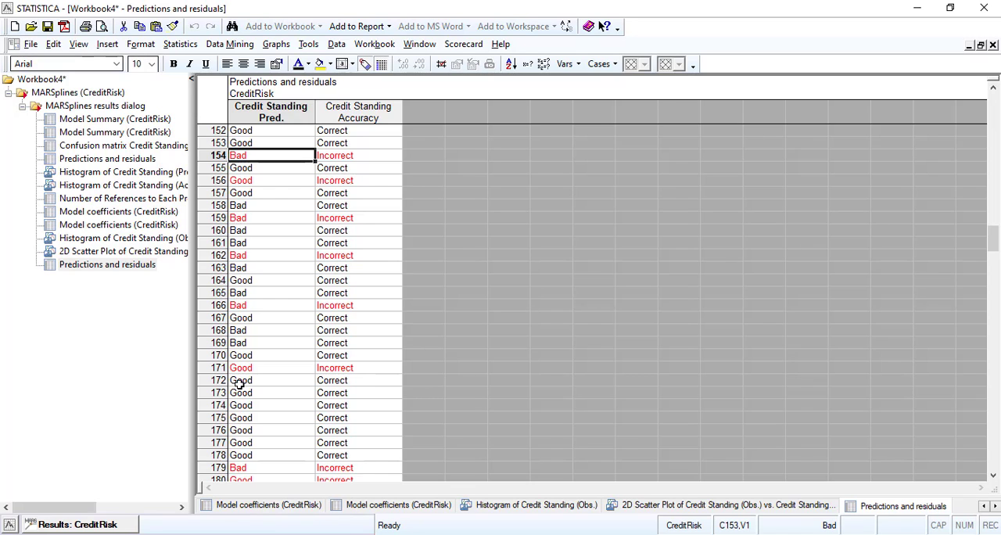
click(243, 479)
scroll(284, 417, down, 8)
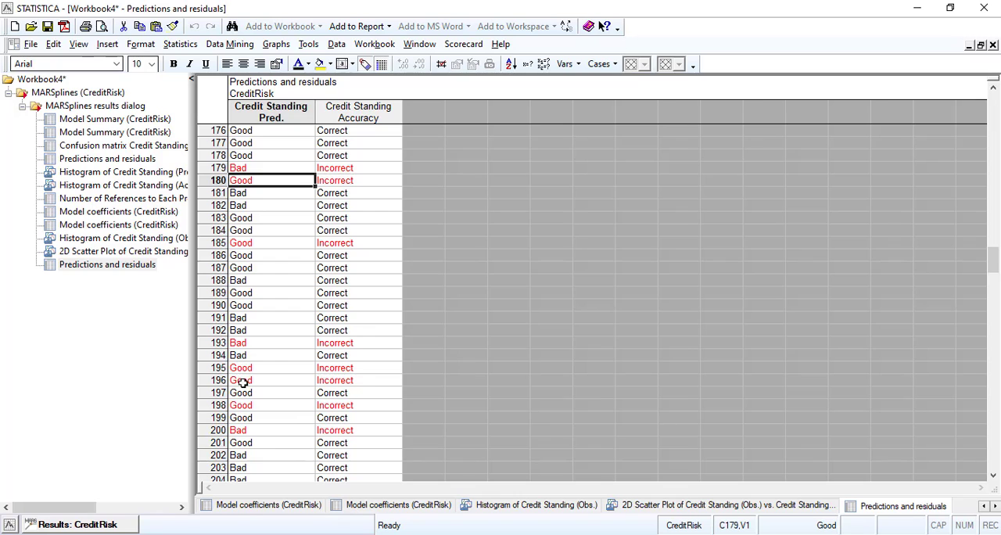
click(239, 432)
scroll(281, 329, down, 6)
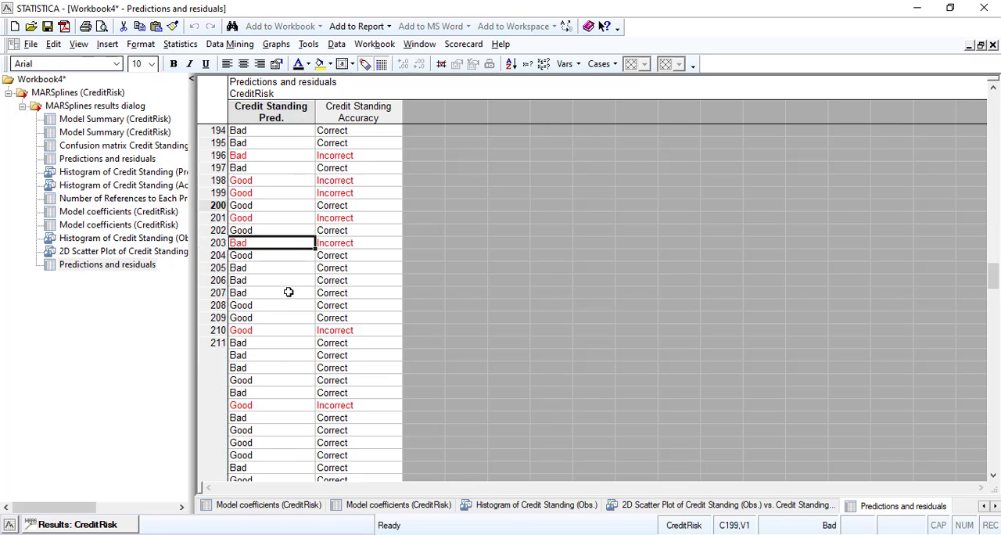
Highlight Residence Time and Months Acct among the independents in the MARSplines results summary, and reopen the Credit Standing confusion matrix.
key(ctrl+r)
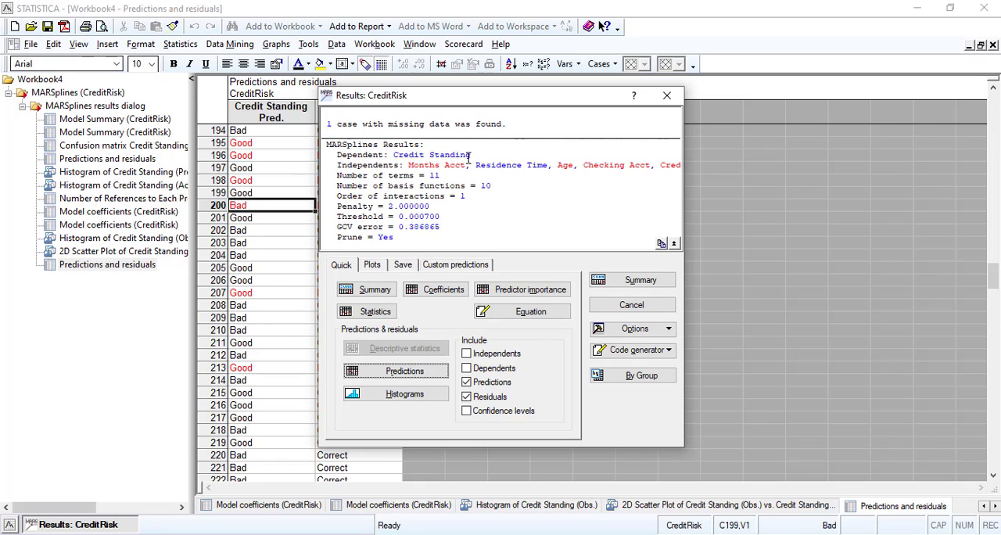
drag(474, 165, 552, 166)
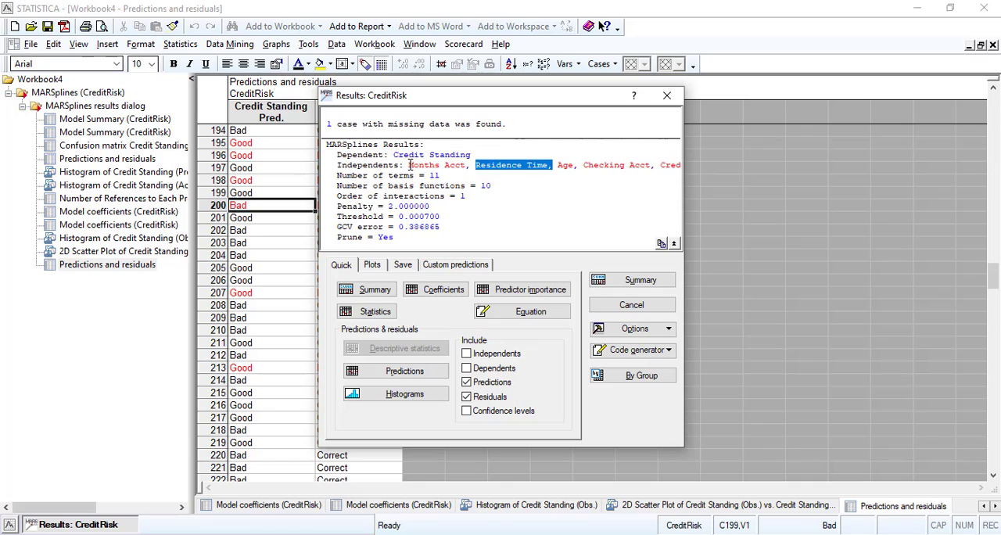
drag(408, 165, 467, 165)
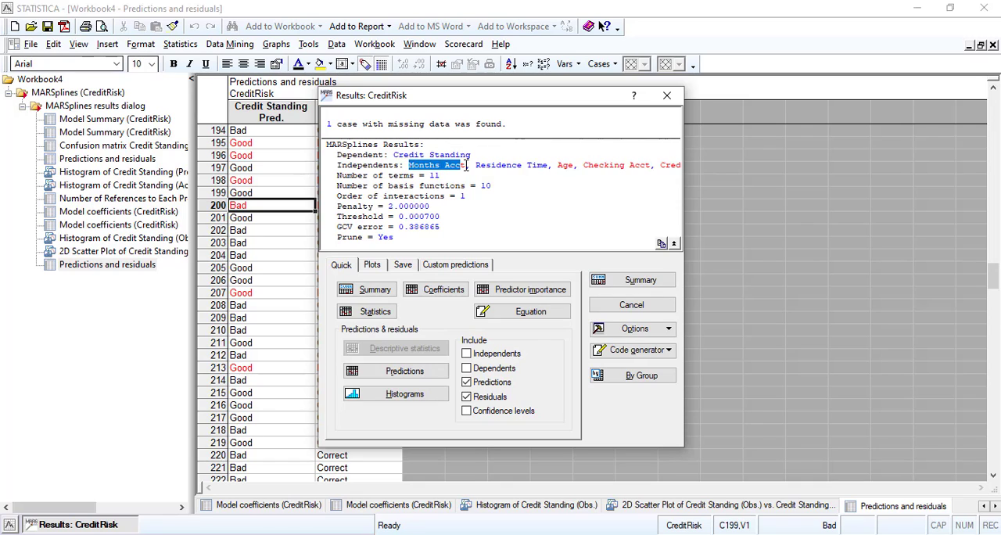
click(467, 165)
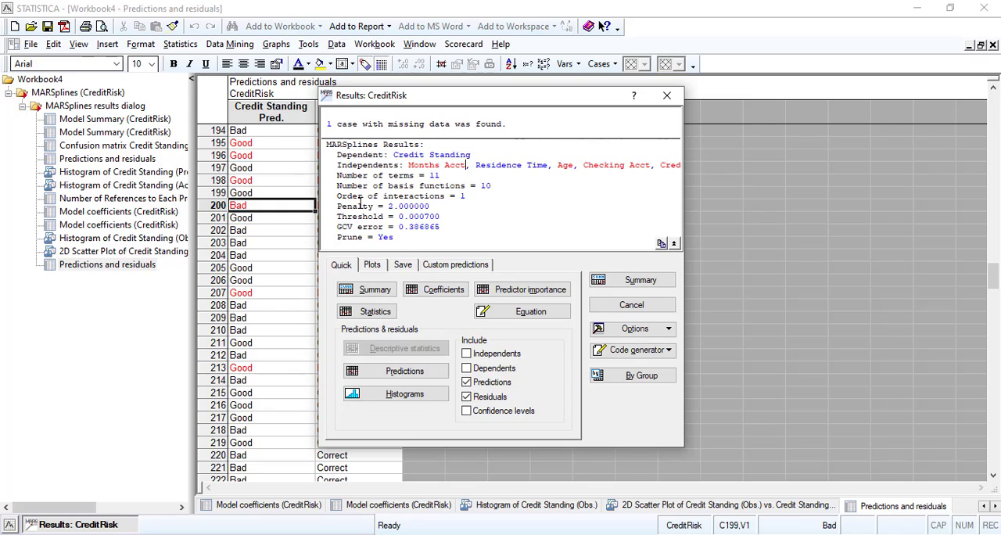
click(107, 145)
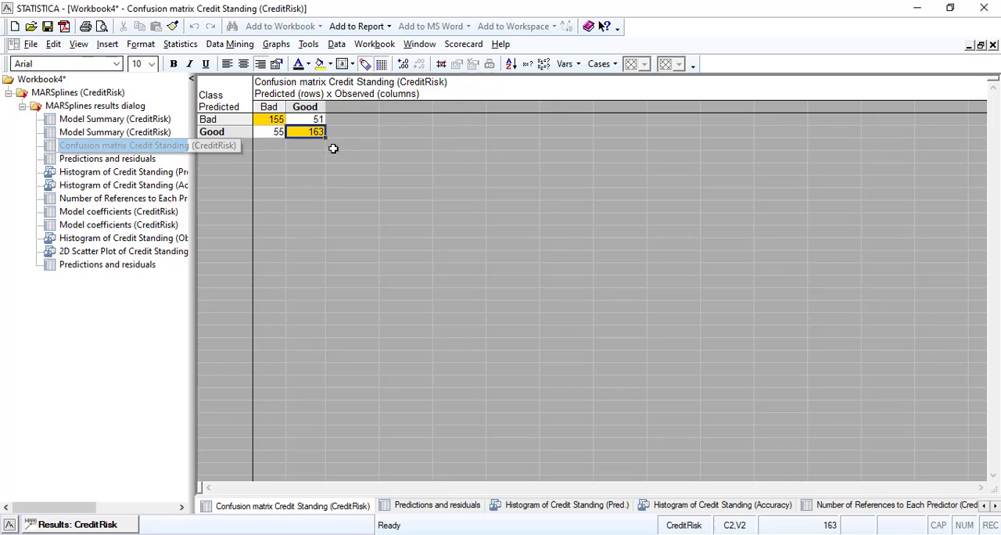